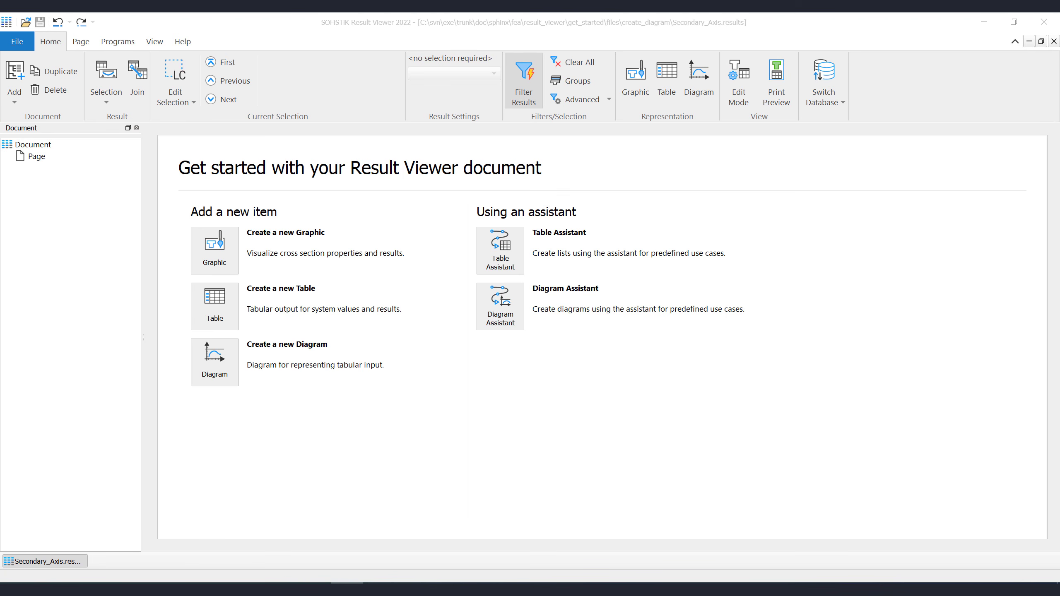
- Create a new diagram in the document and keep it selected
click(213, 370)
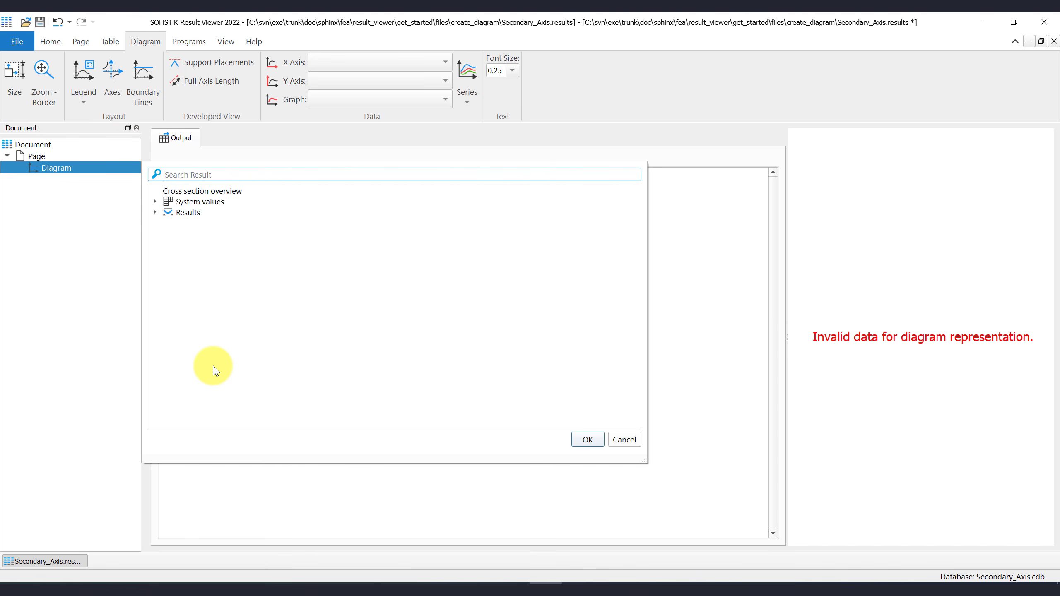
click(83, 244)
click(68, 171)
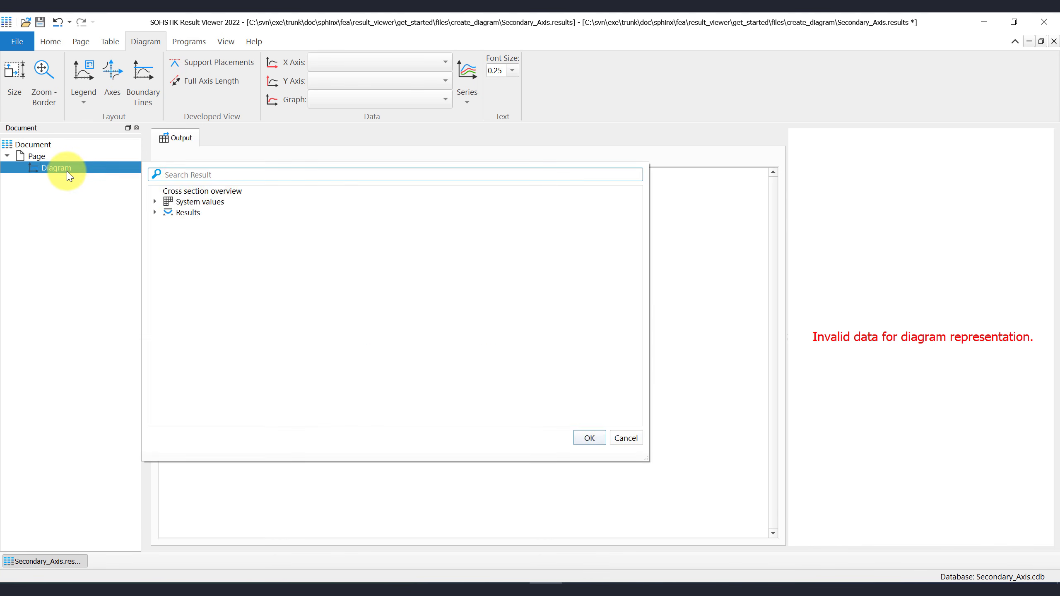
click(66, 197)
click(66, 172)
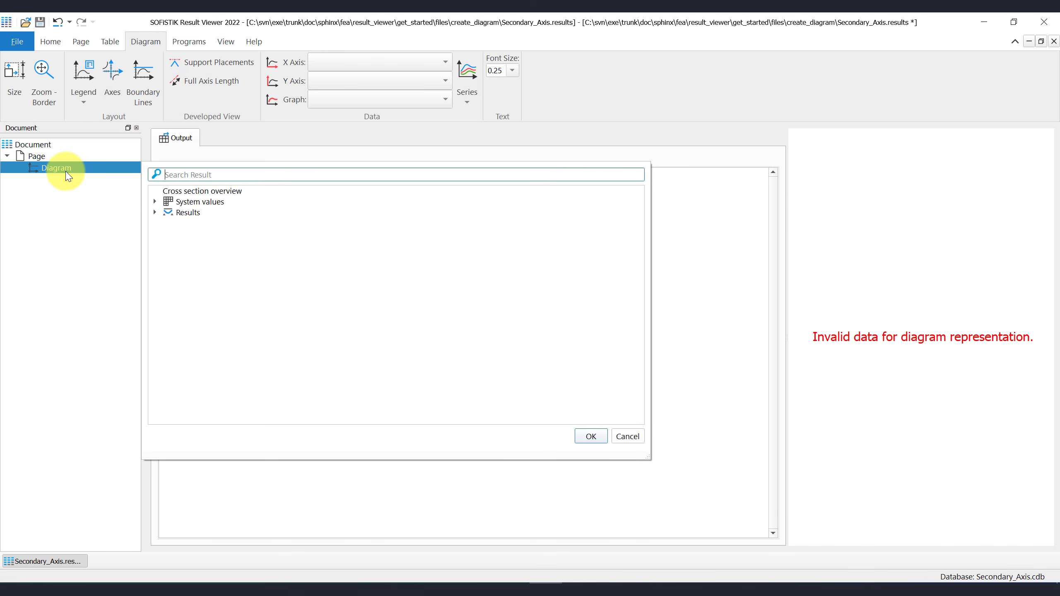
- Choose Results > Design Elements > Forces > Bending moment My as the diagram's result
click(155, 213)
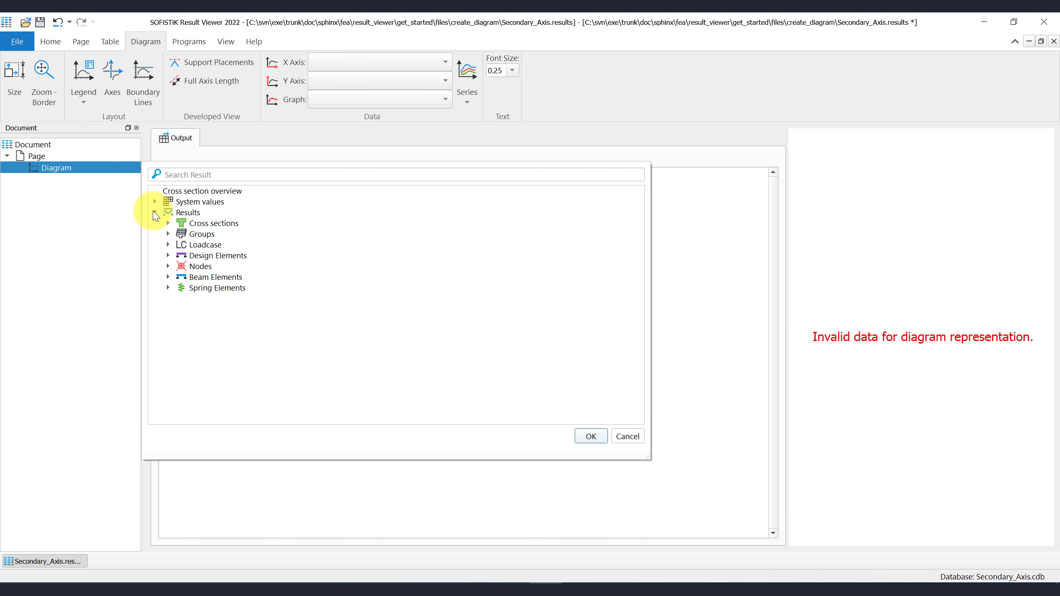
click(168, 256)
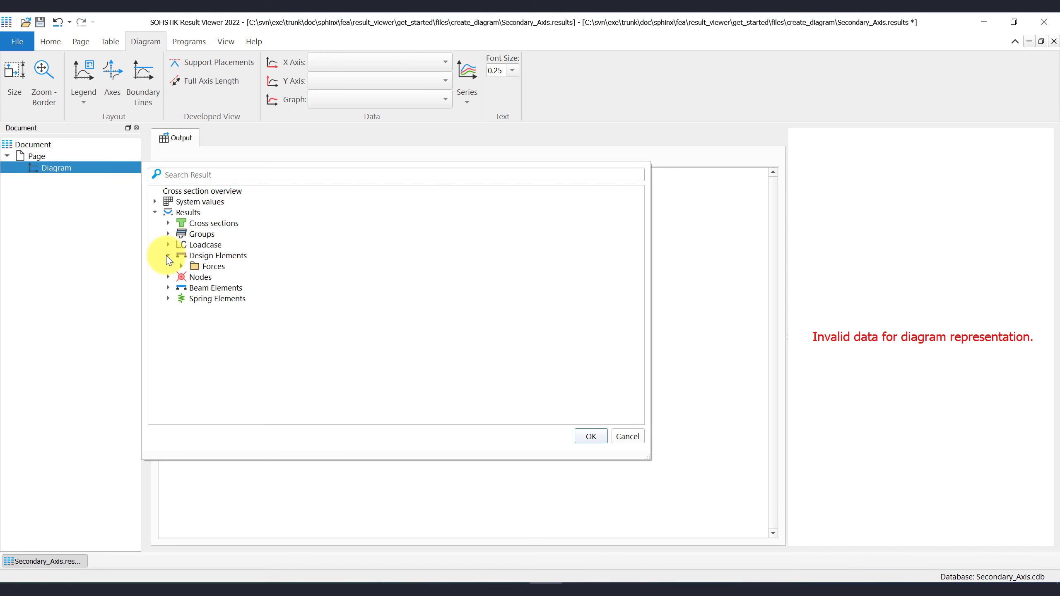
click(181, 266)
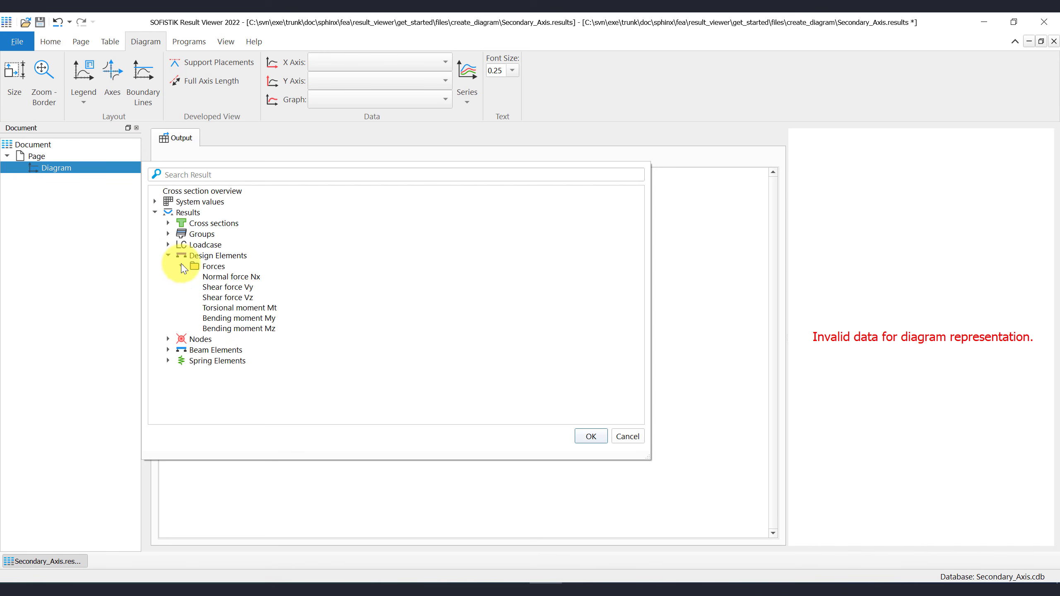
click(290, 318)
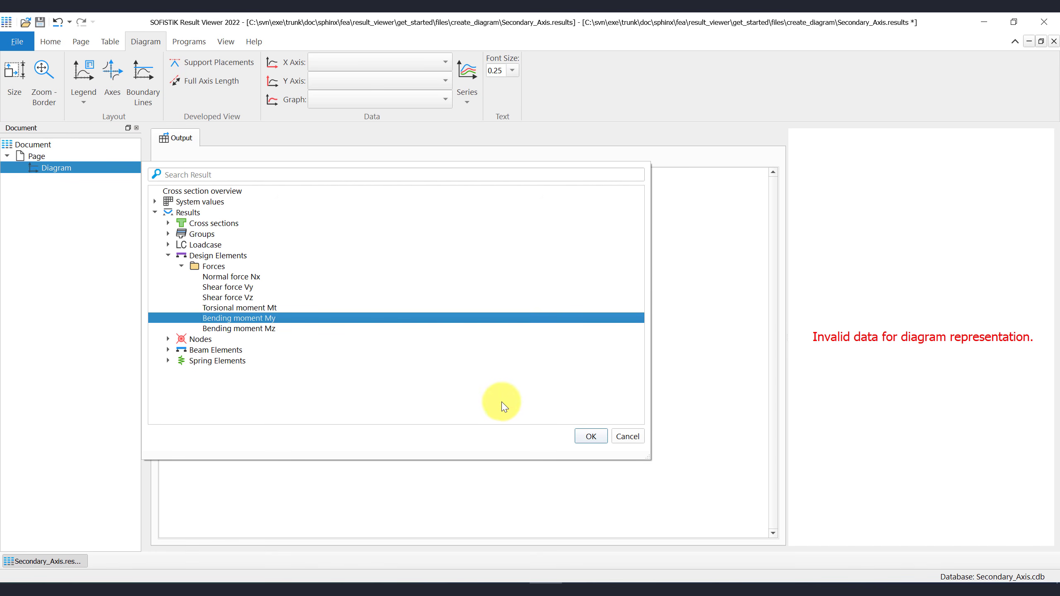
- Load the LC 1 Design Elements Bending moment My table and widen the diagram pane to read it
click(589, 437)
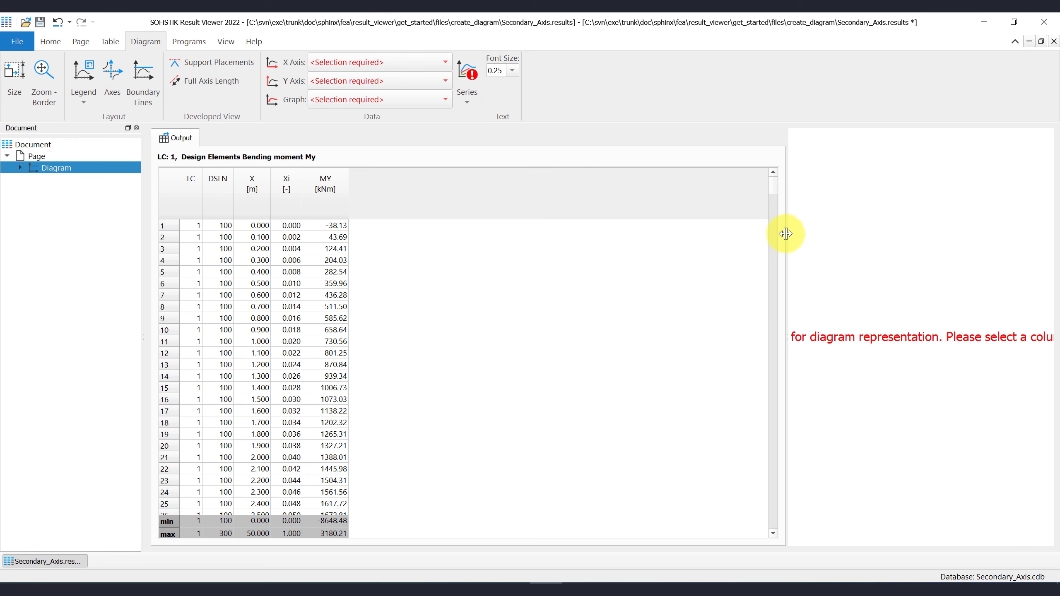
drag(785, 234, 536, 242)
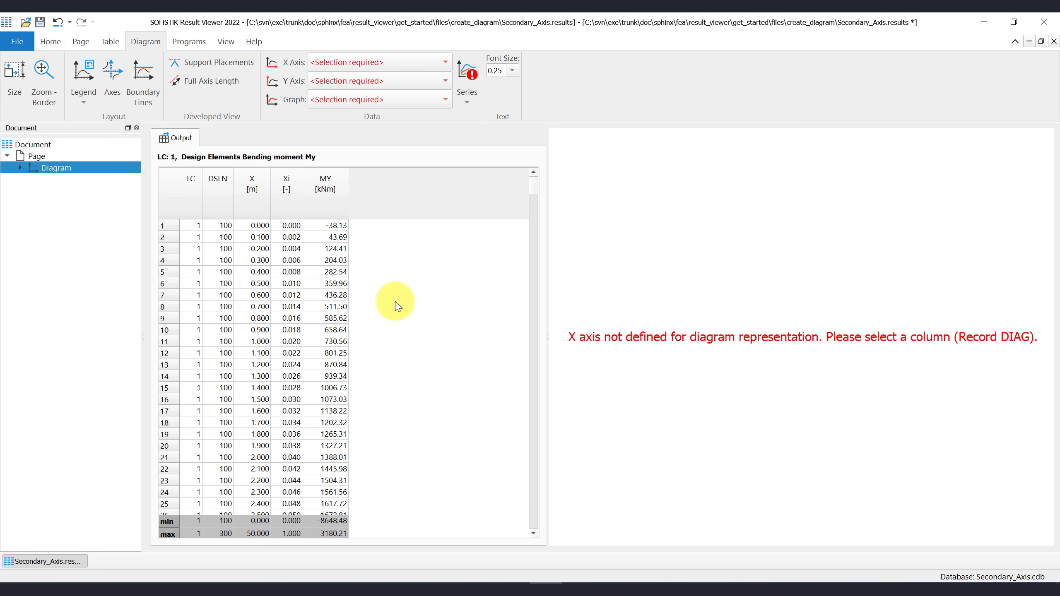
scroll(512, 286, down, 20)
scroll(513, 286, down, 20)
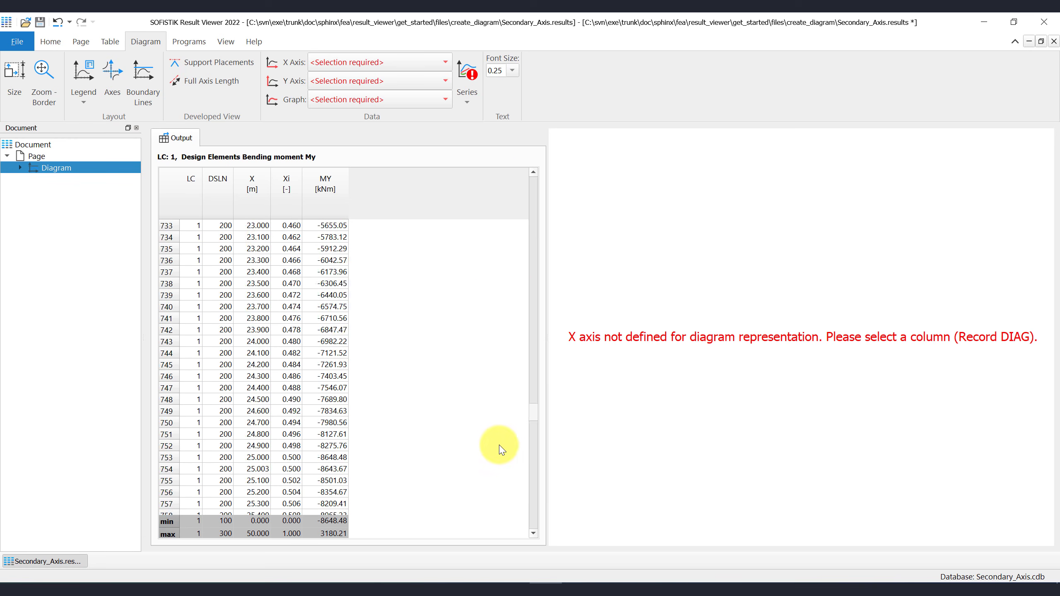
- Add load case 2 to the Design Elements My result so it covers load cases 1–2
click(50, 42)
click(20, 168)
click(46, 179)
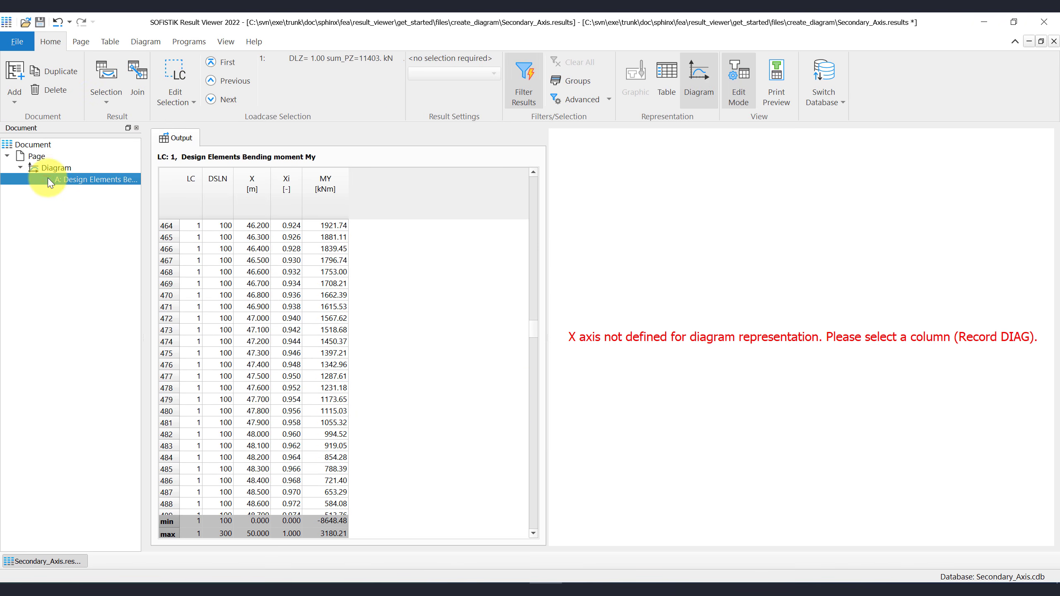
click(174, 83)
click(165, 150)
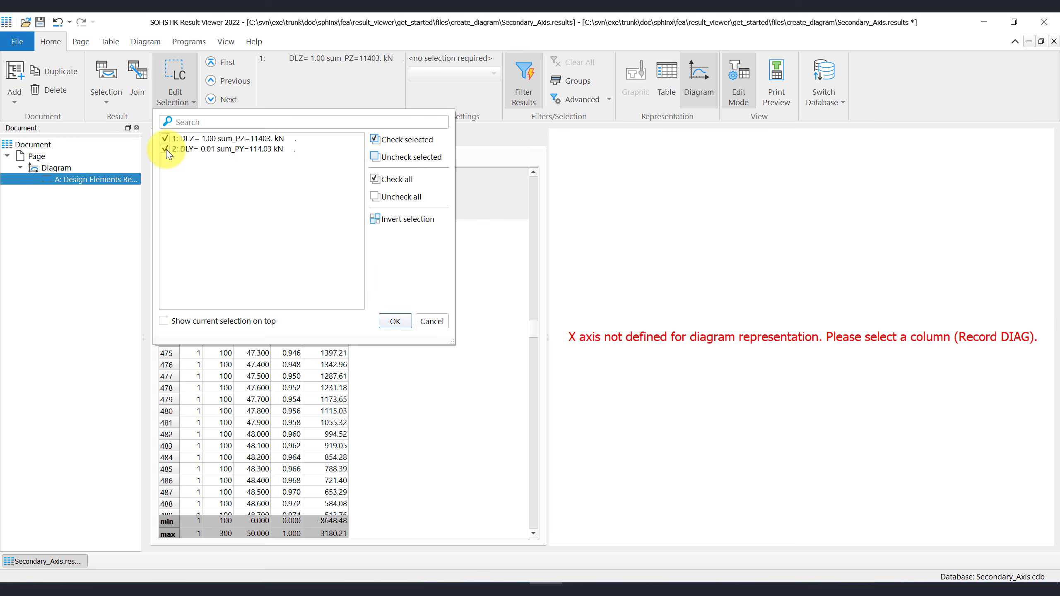
click(395, 321)
drag(530, 204, 518, 404)
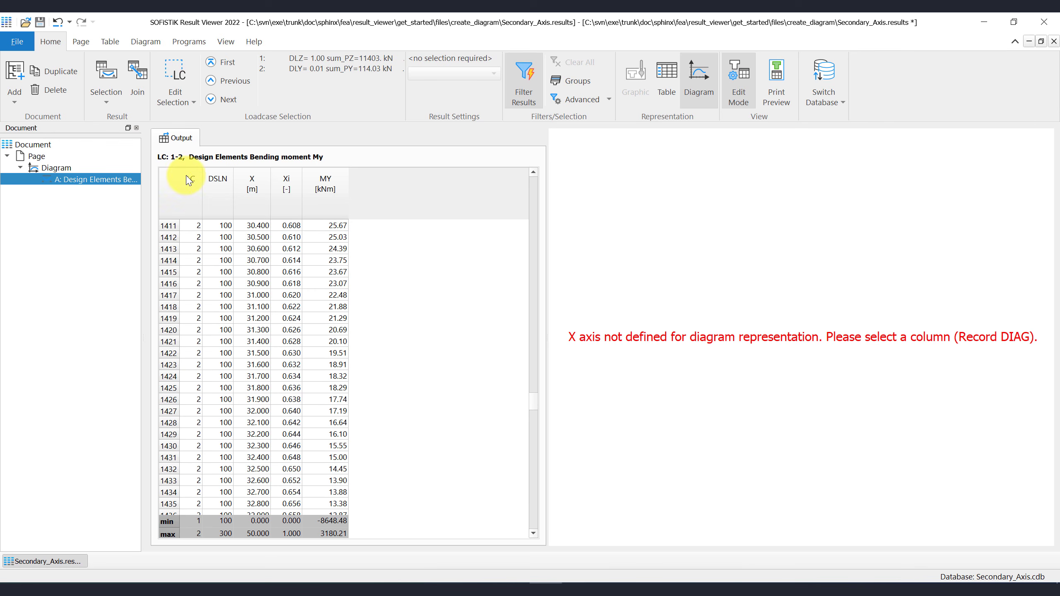
click(160, 46)
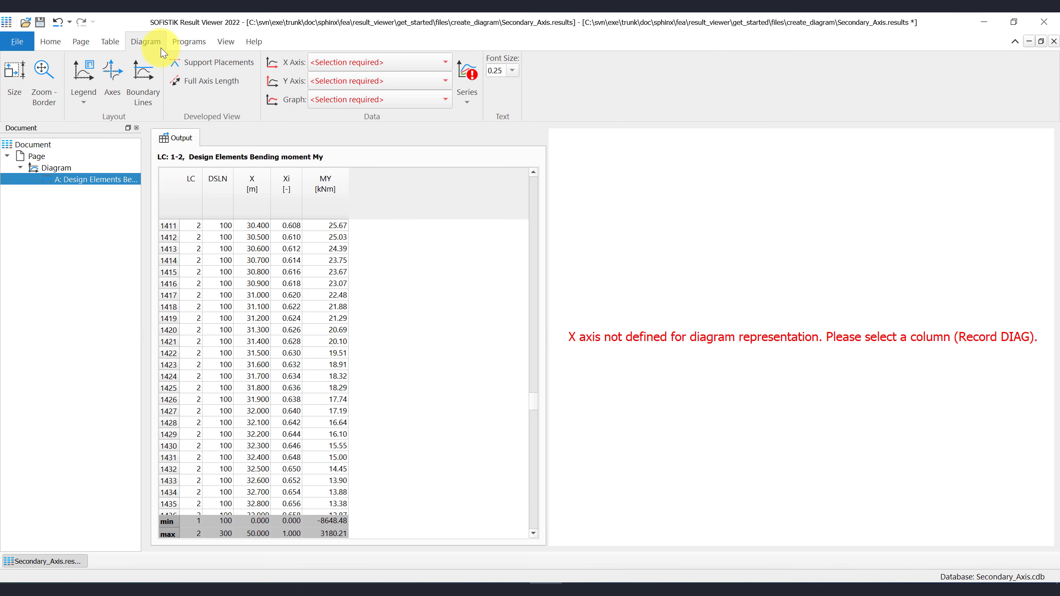
- Set X Axis to Xi, Y Axis to MY, and Graph to LC for one graph per load case
click(427, 63)
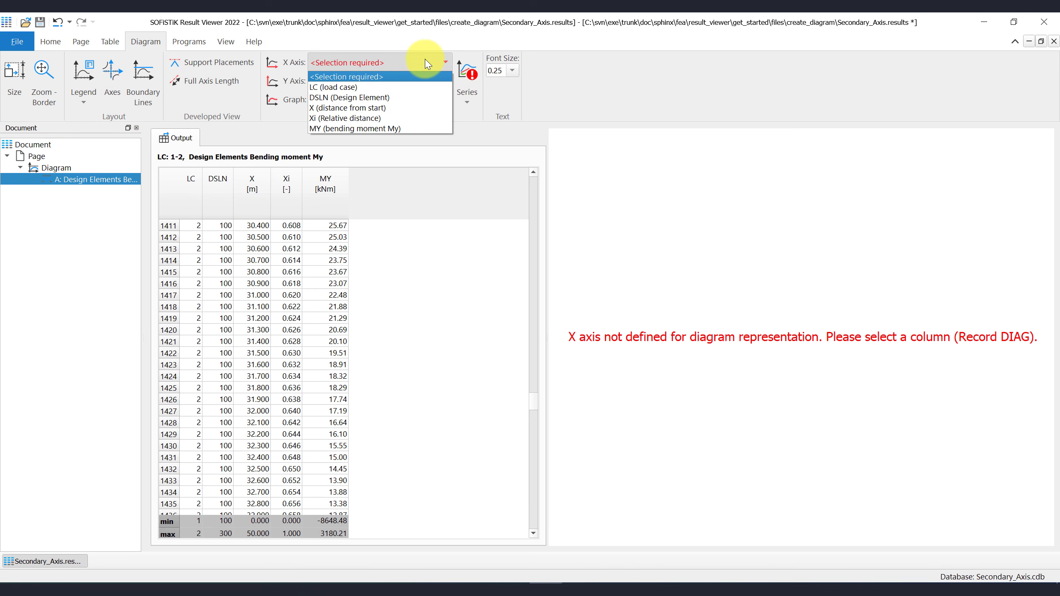
click(405, 118)
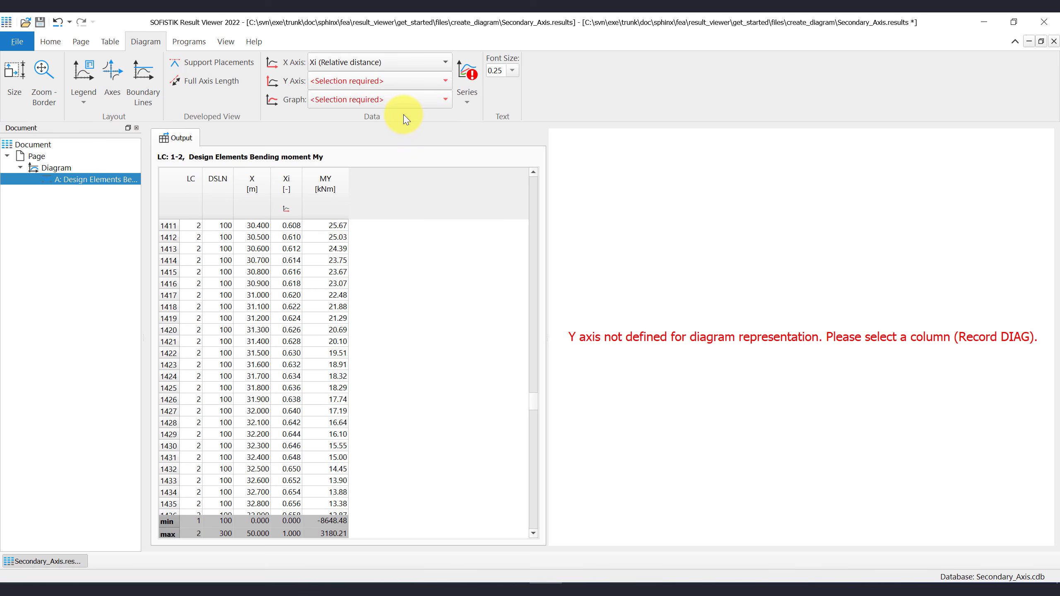
click(409, 86)
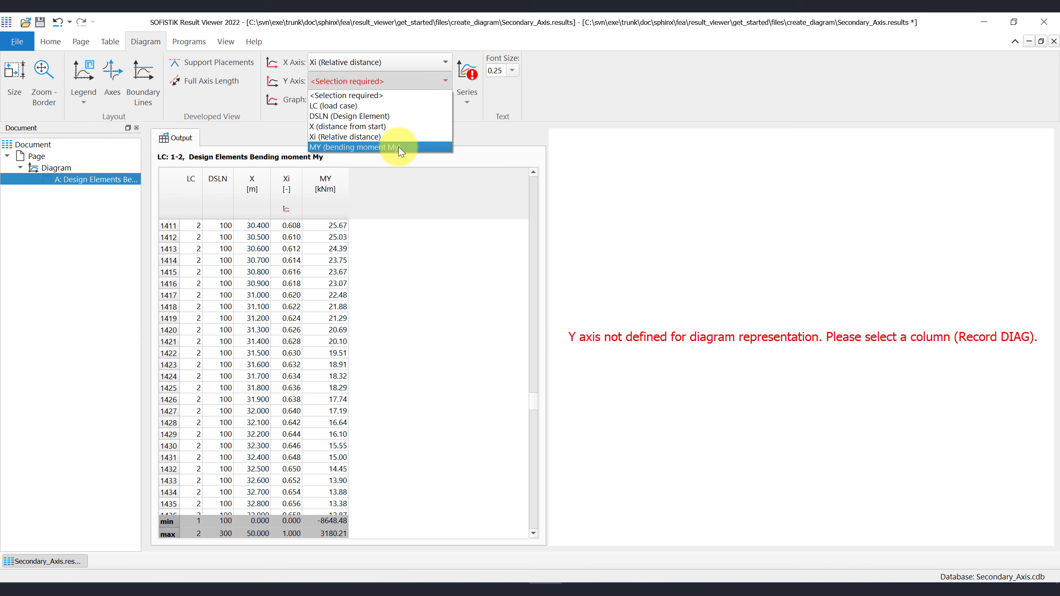
click(419, 146)
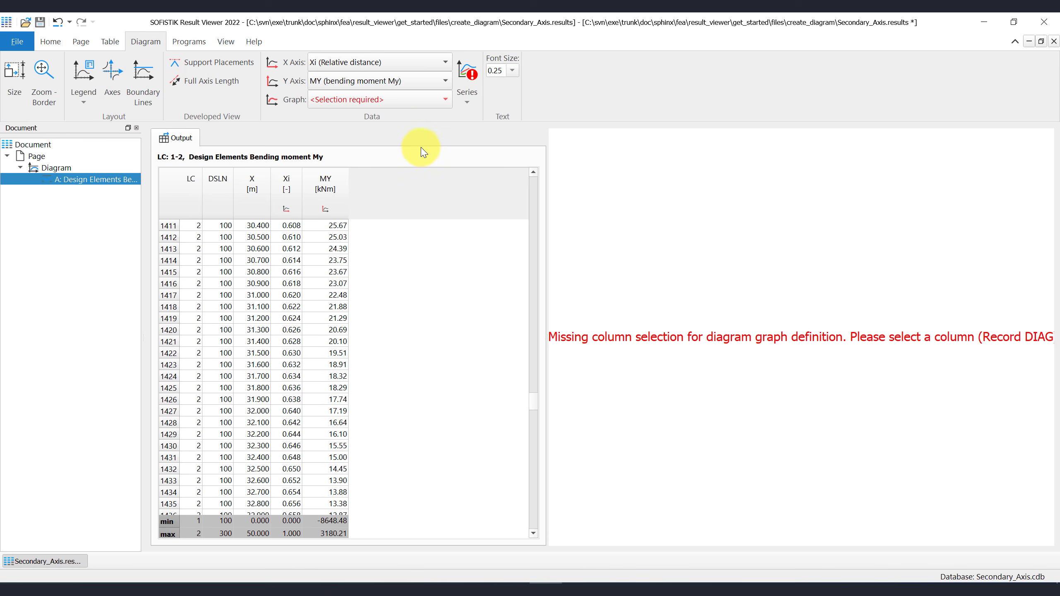
click(419, 99)
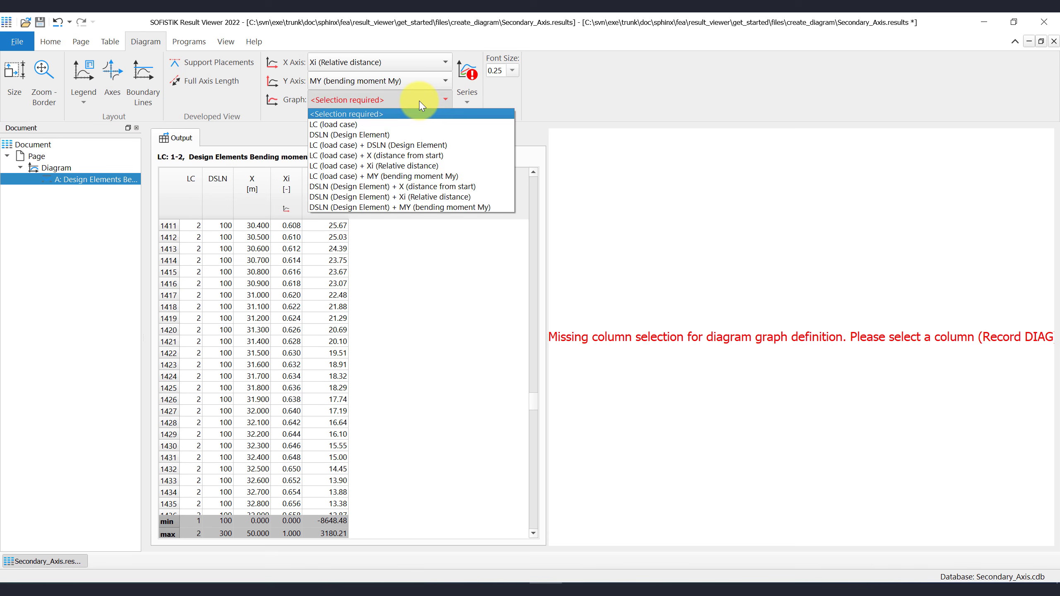
click(418, 124)
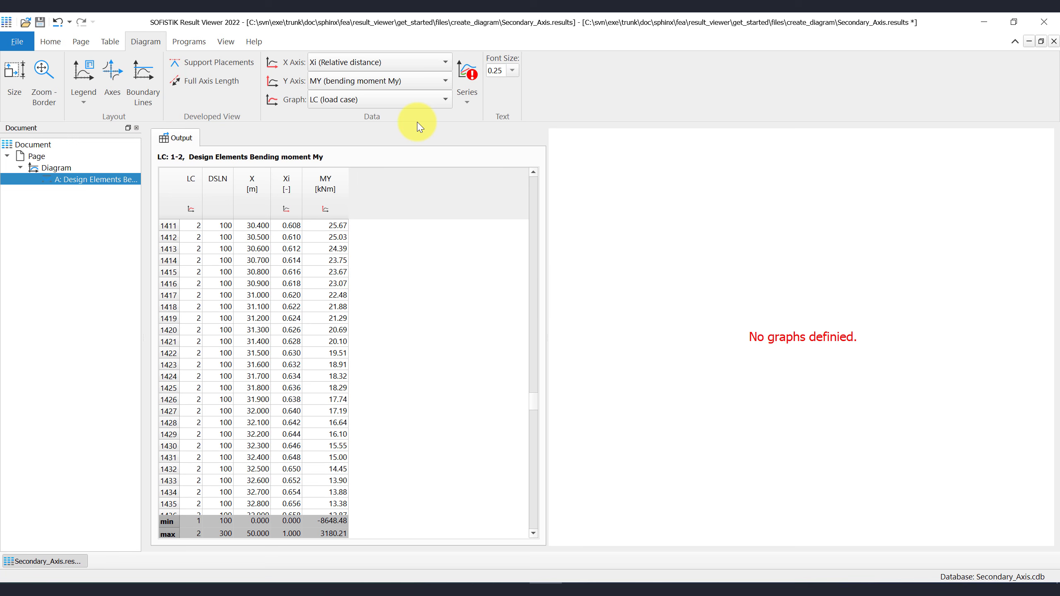
- Turn on the LC 1 series so the MY curve over Xi is drawn
click(468, 105)
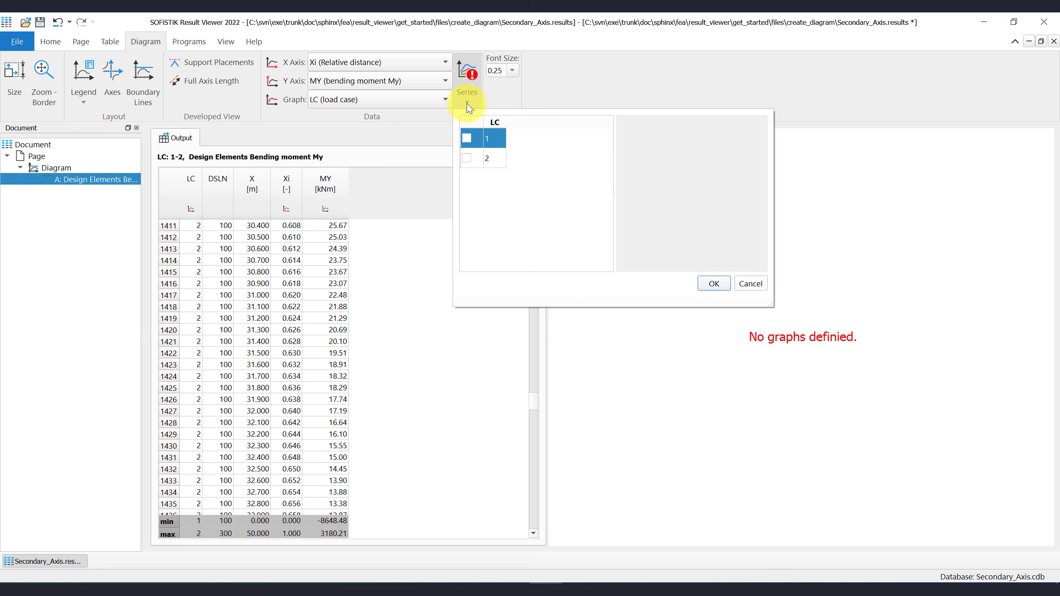
click(467, 141)
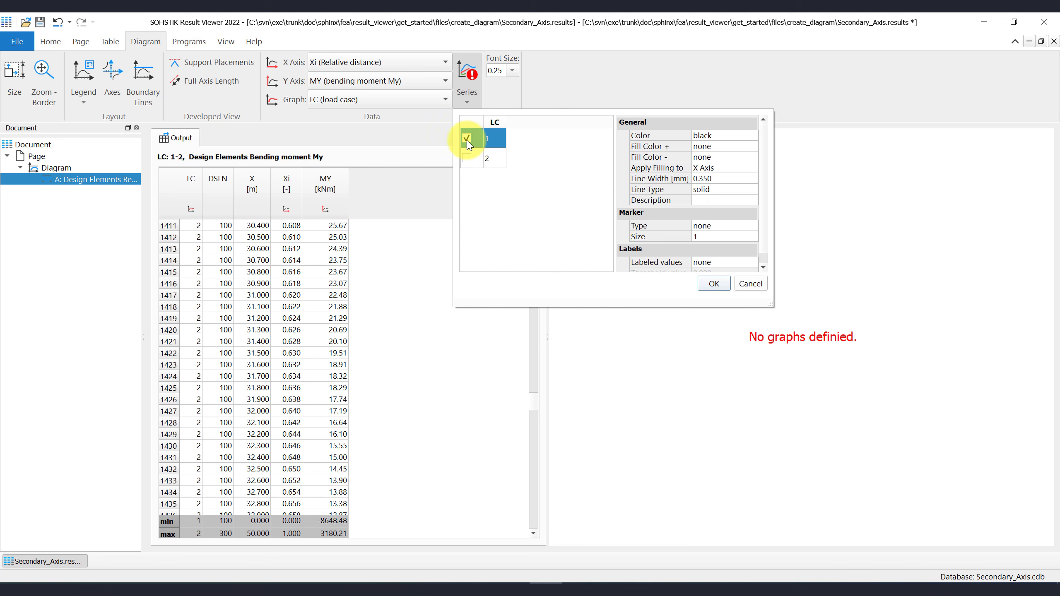
click(713, 285)
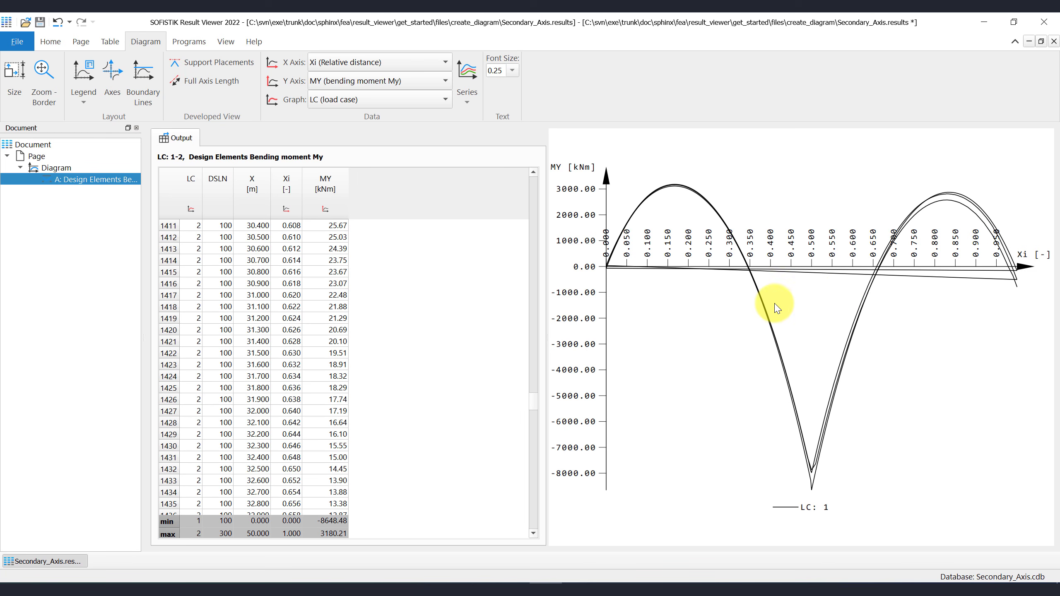
- Group graphs by LC + DSLN and plot only the LC 1, DSLN 100 series
click(428, 100)
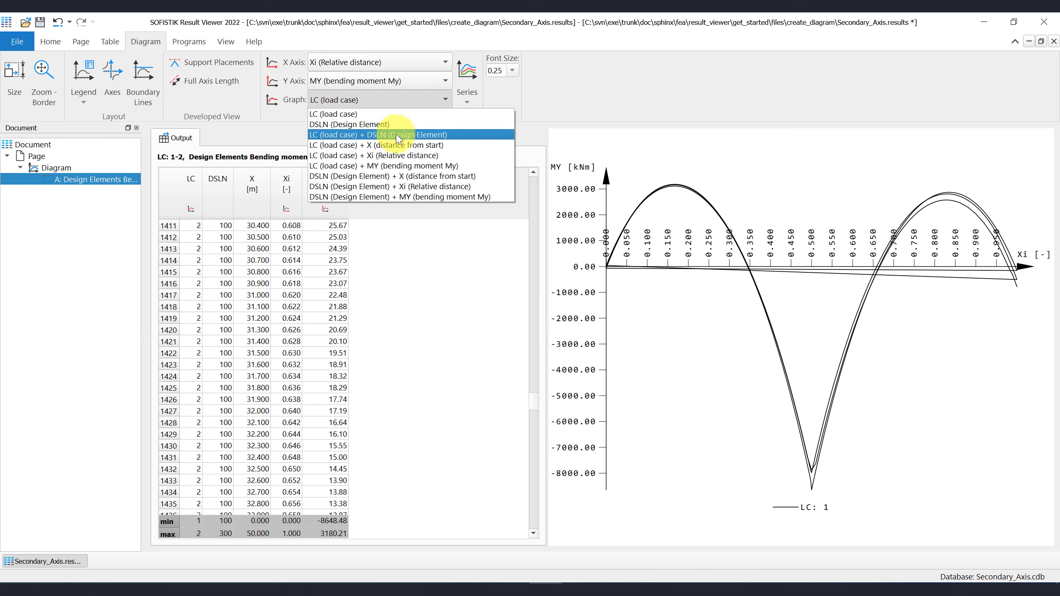
click(463, 135)
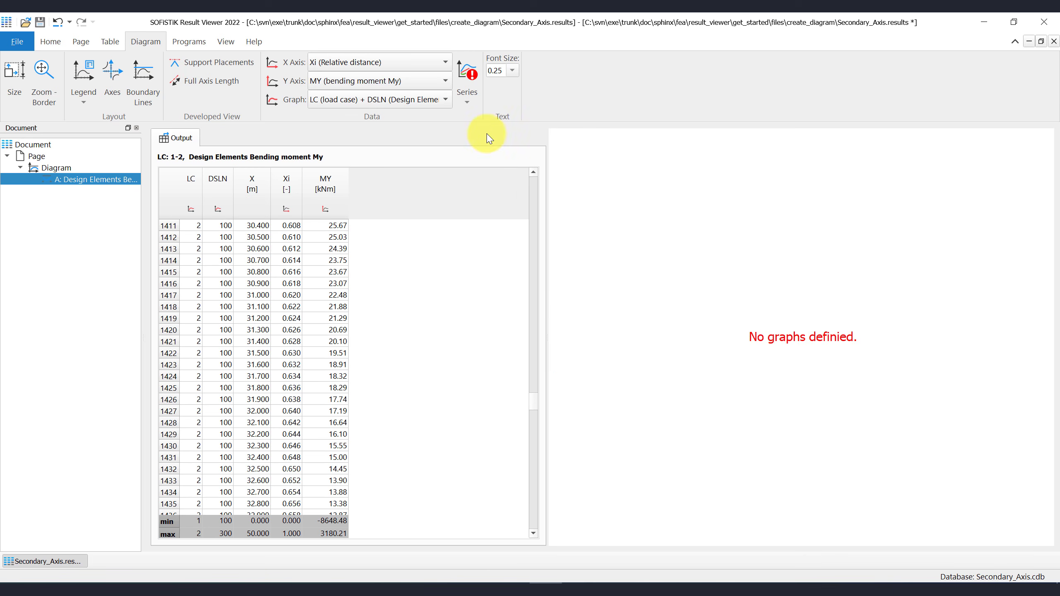
click(468, 102)
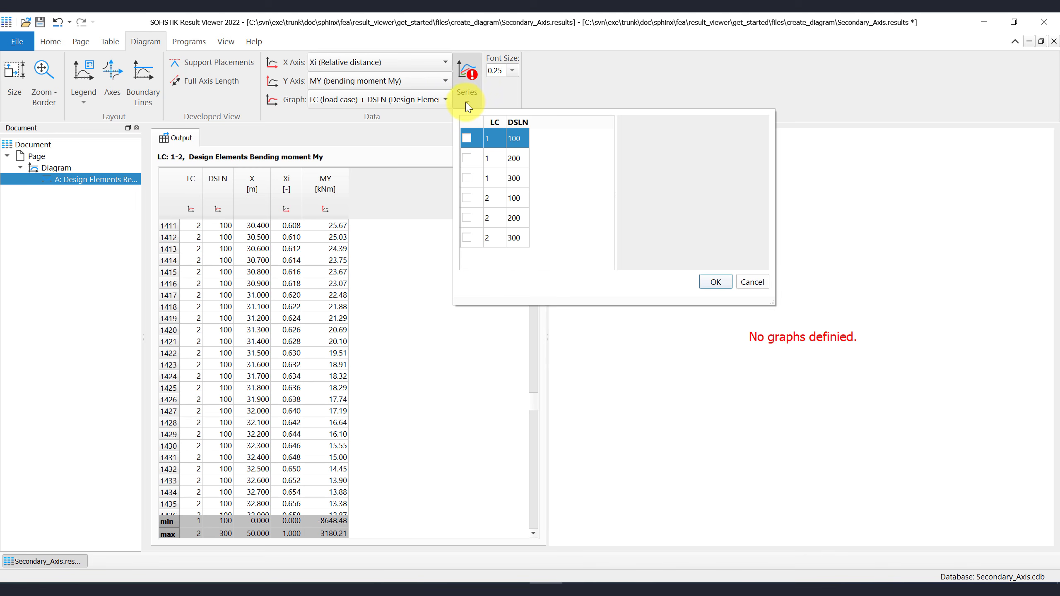
click(467, 139)
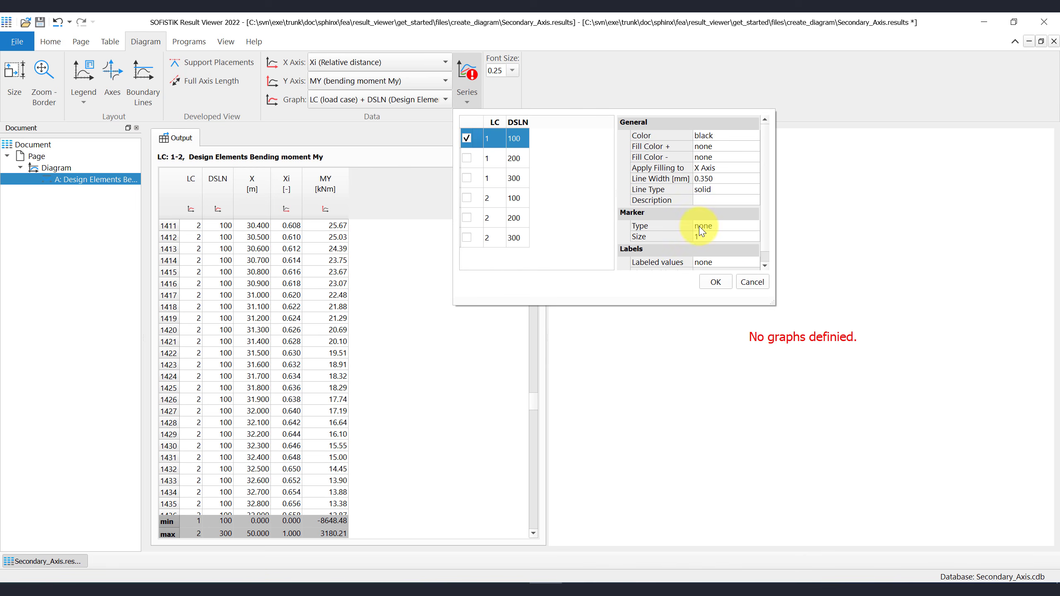
click(718, 281)
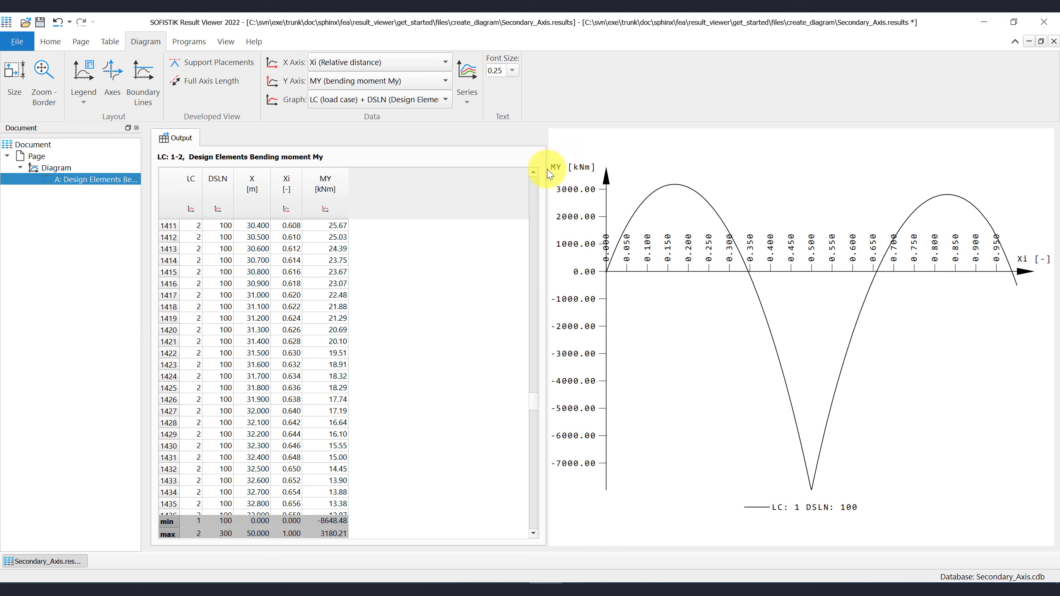
- Set the series fill colour to blue for positive moments and red for negative moments
click(467, 102)
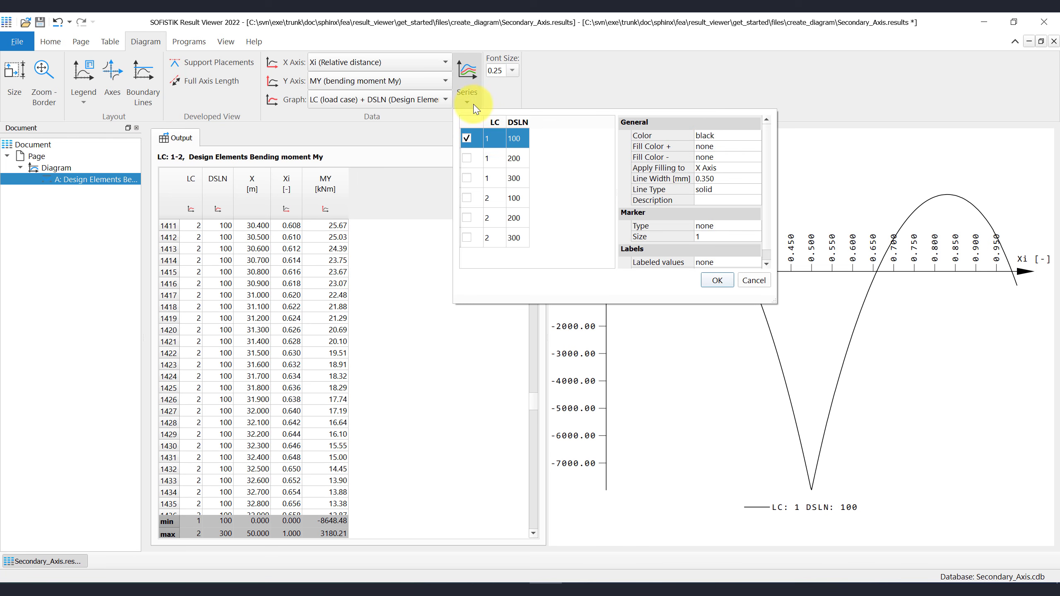
click(713, 146)
click(714, 146)
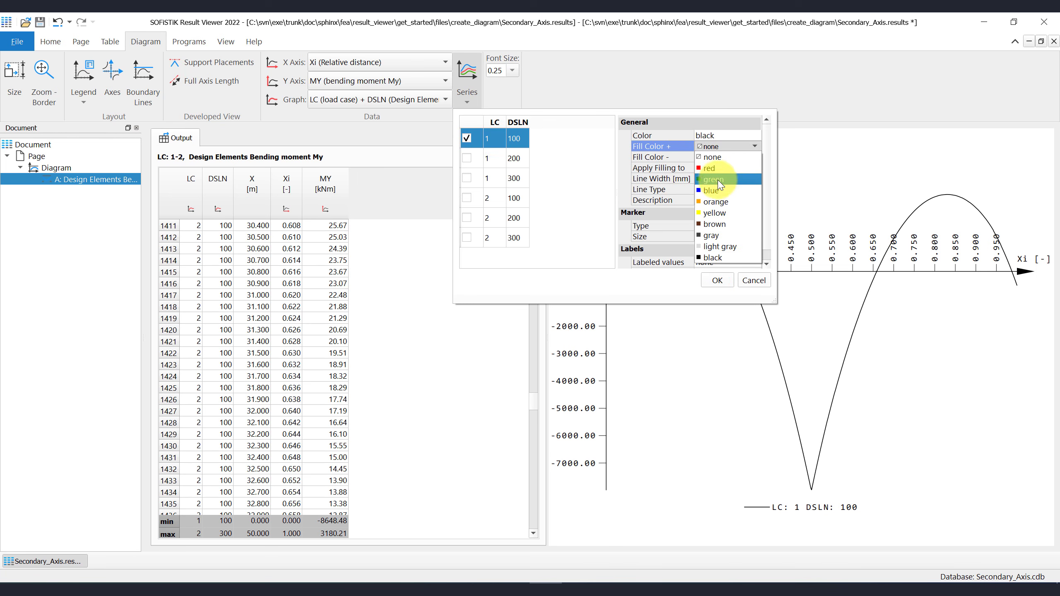
click(711, 191)
click(714, 157)
click(714, 157)
click(714, 179)
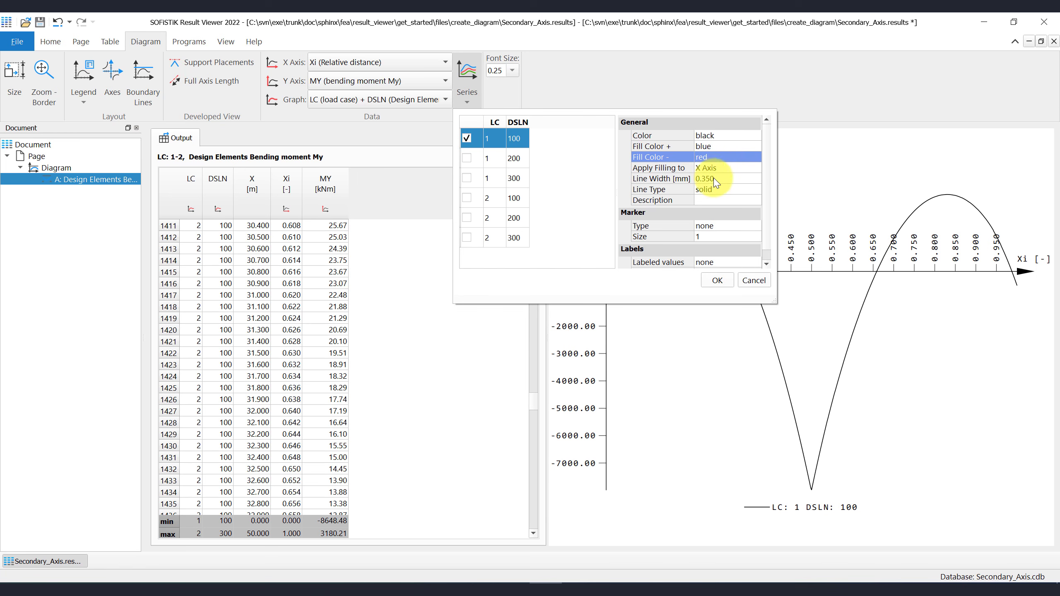
- Give the series a 0.50 mm line width and the description 'Custom Series Text', then apply
click(712, 178)
click(712, 179)
text(0.)
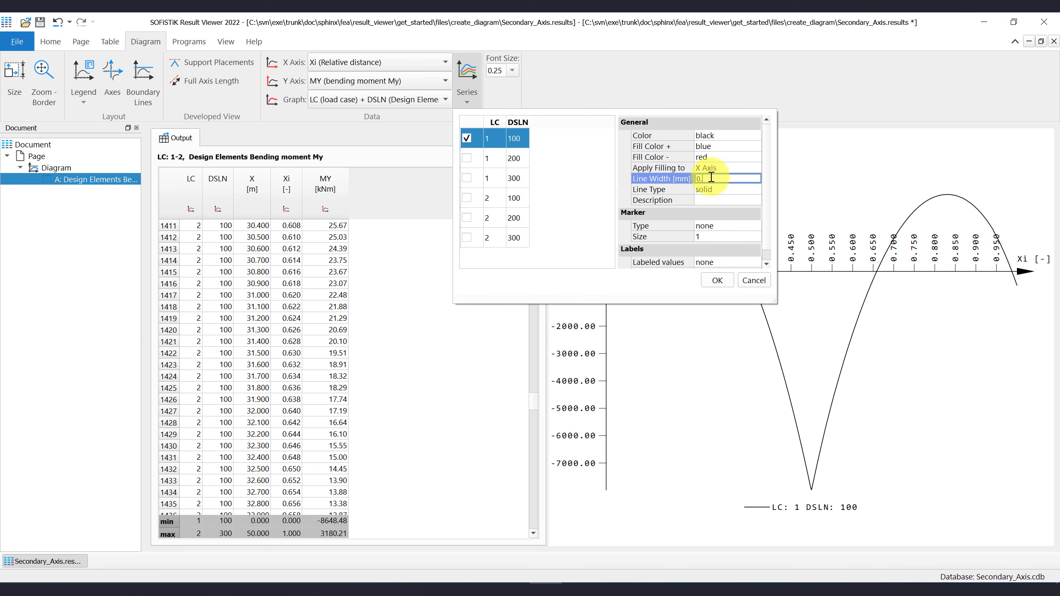
key(Return)
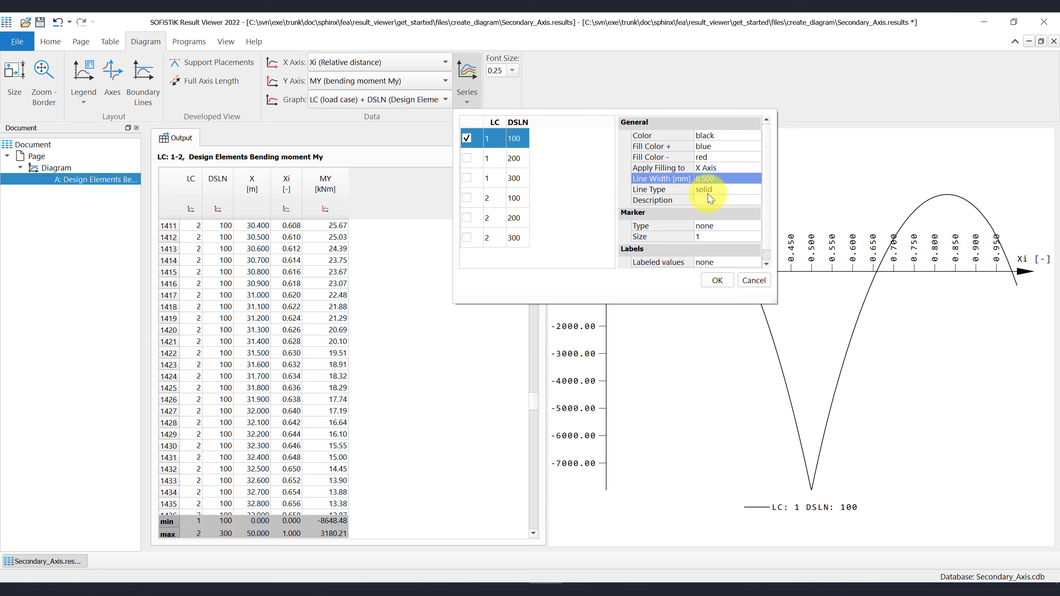
click(712, 200)
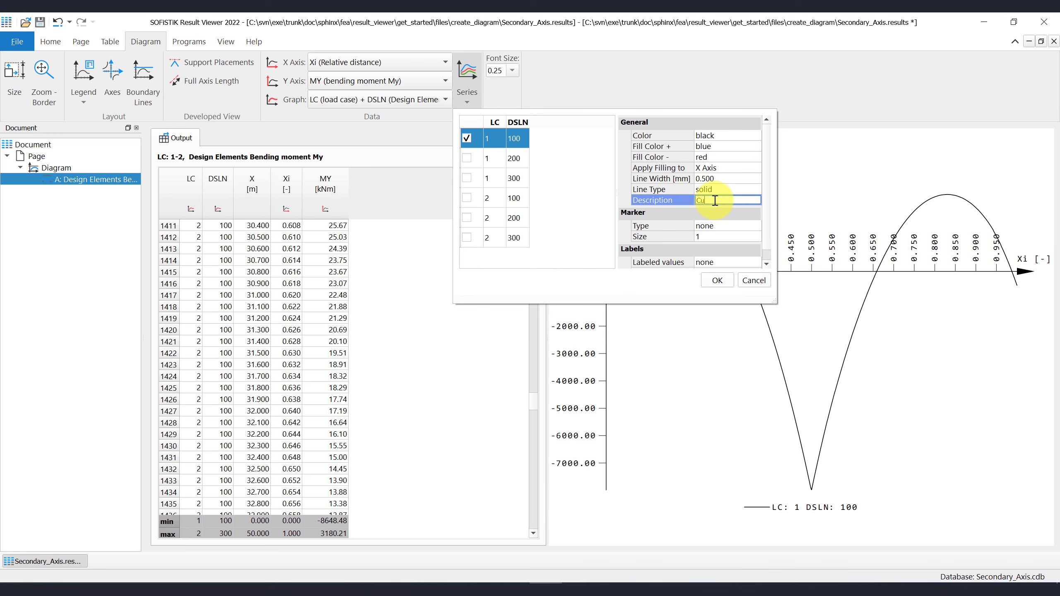
text(Custom Series te)
key(BackSpace)
key(BackSpace)
key(BackSpace)
text(Text)
click(717, 280)
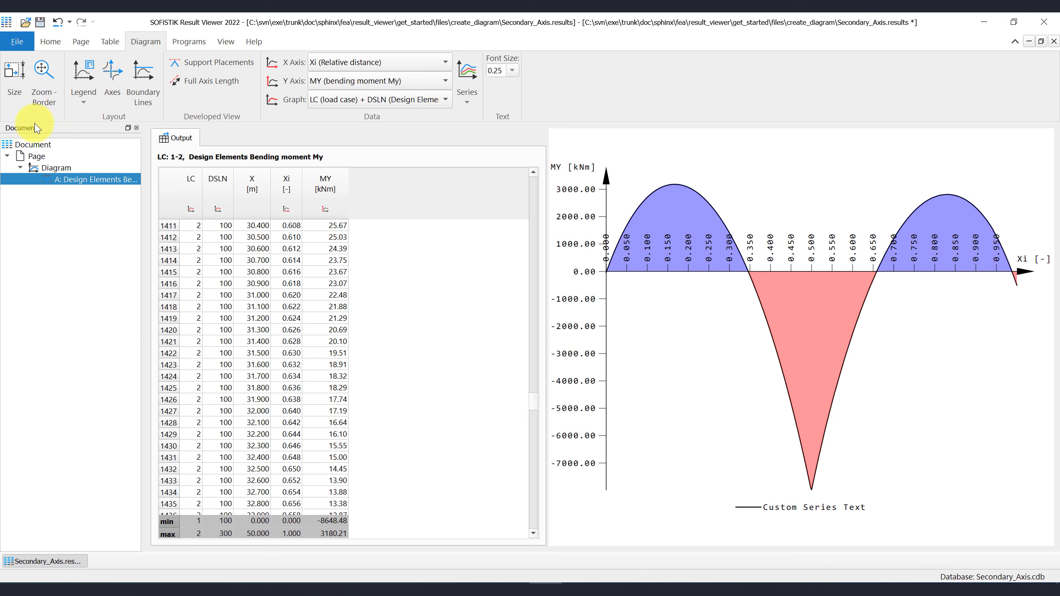
- Change the diagram to a user-defined size with a height of 8
click(16, 90)
click(451, 303)
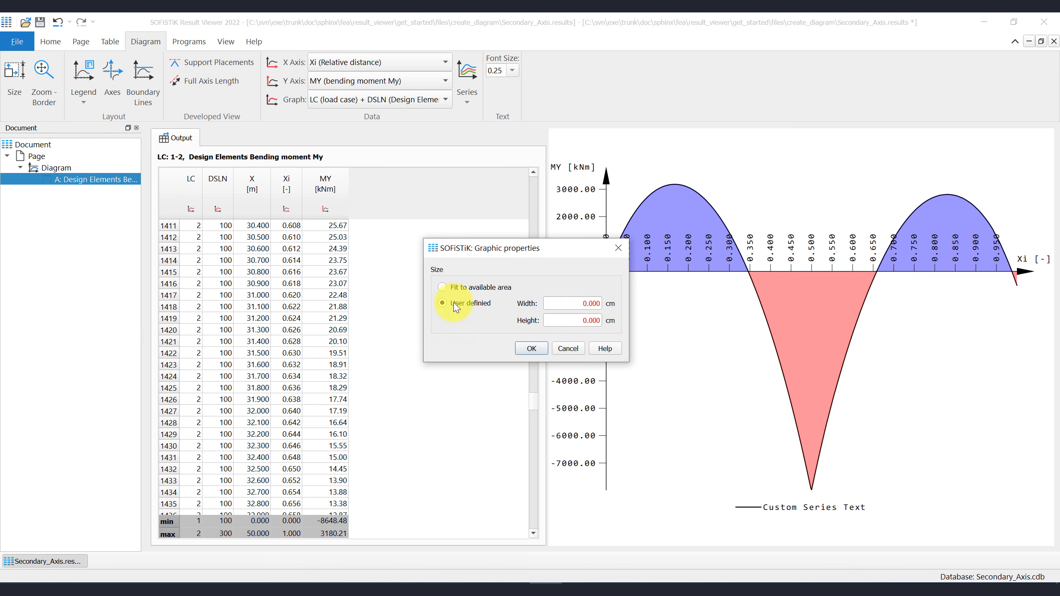
click(572, 320)
drag(572, 320, 605, 328)
text(8)
click(532, 350)
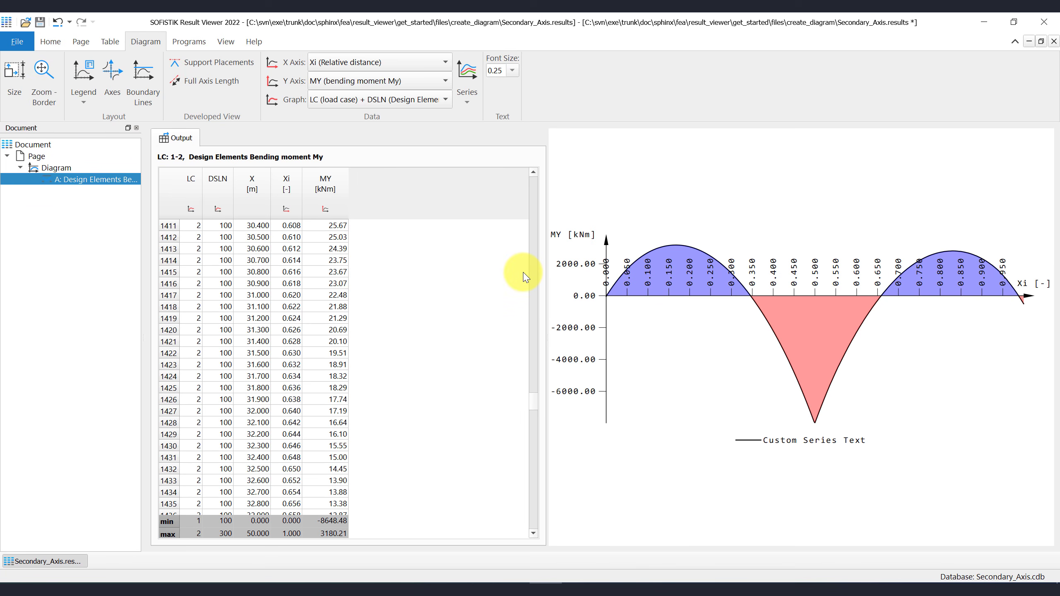
- Zoom the view to the diagram border and place the legend below the diagram
right_click(753, 178)
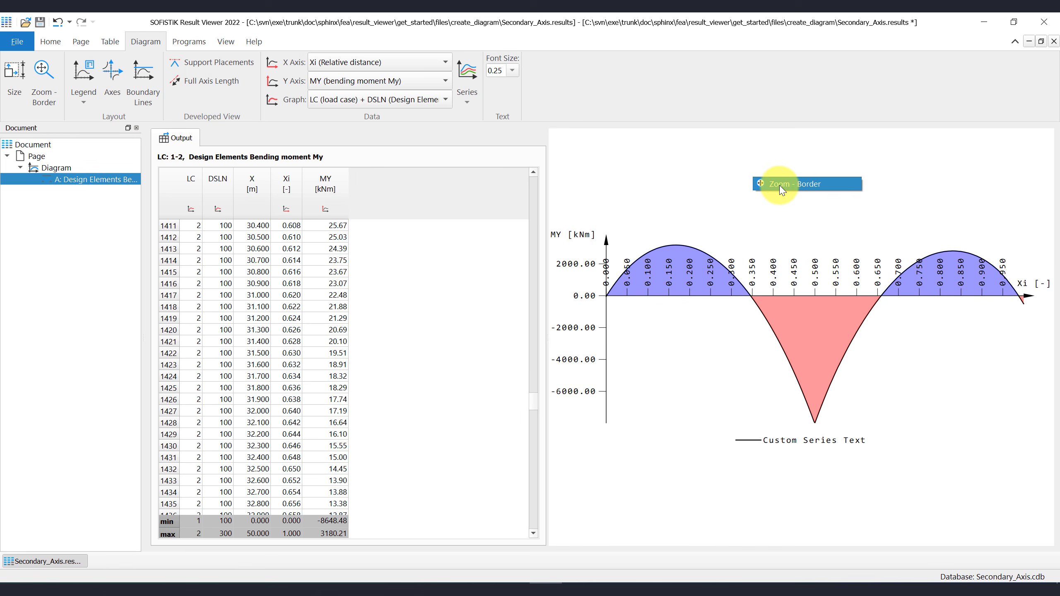
click(769, 184)
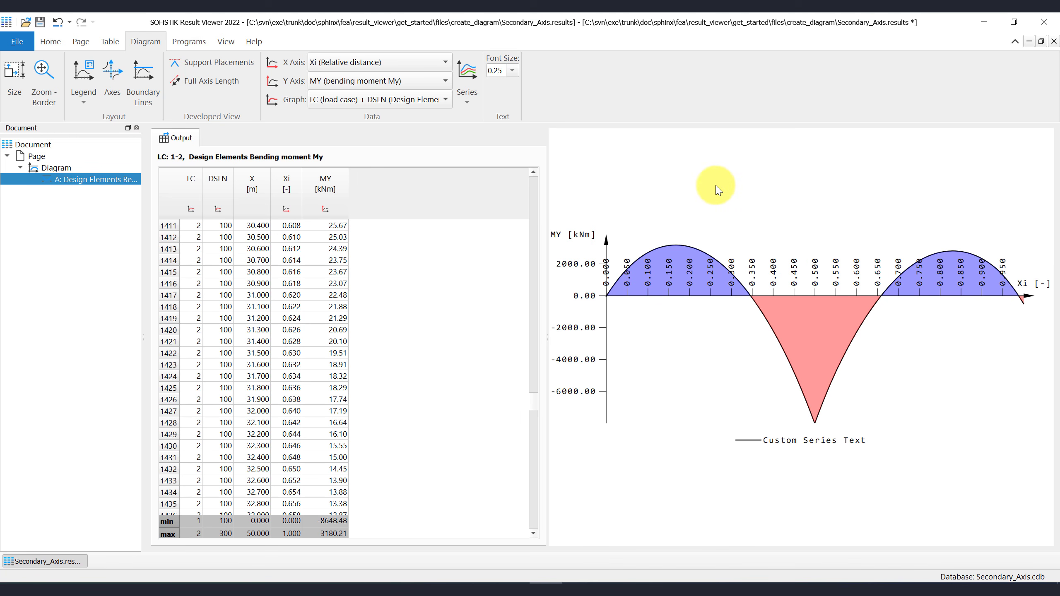
click(84, 102)
click(77, 114)
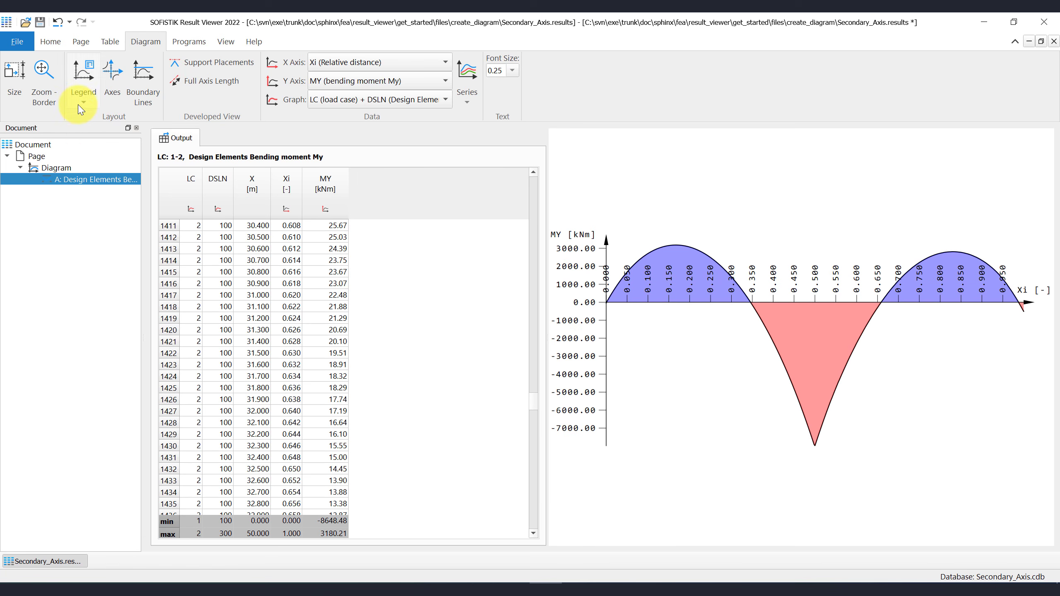
click(84, 101)
click(89, 129)
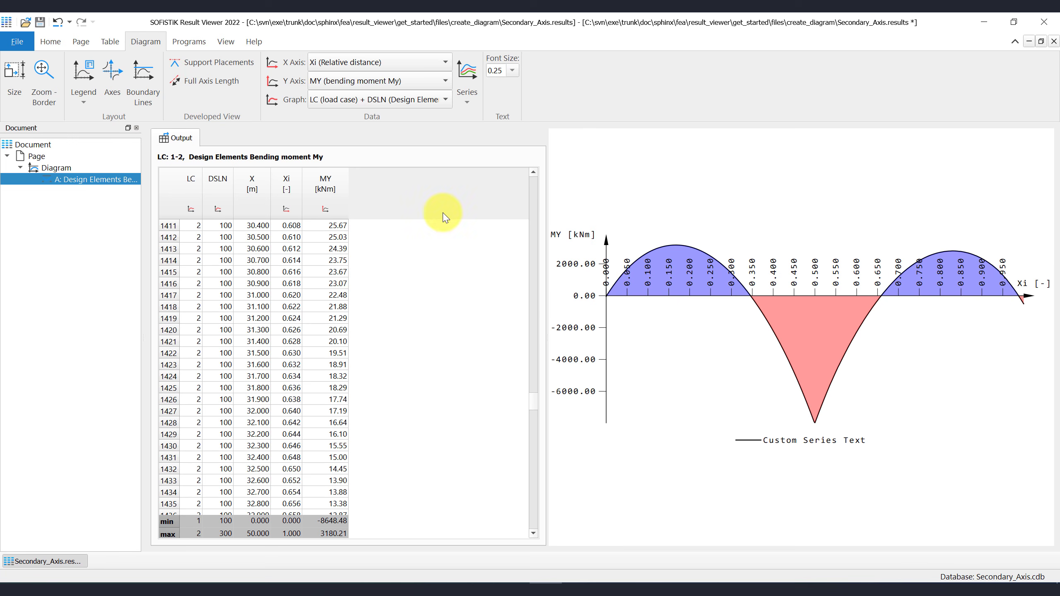
- Invert the Y axis and label Xi every 0.100 with 0.020 tick marks
click(112, 95)
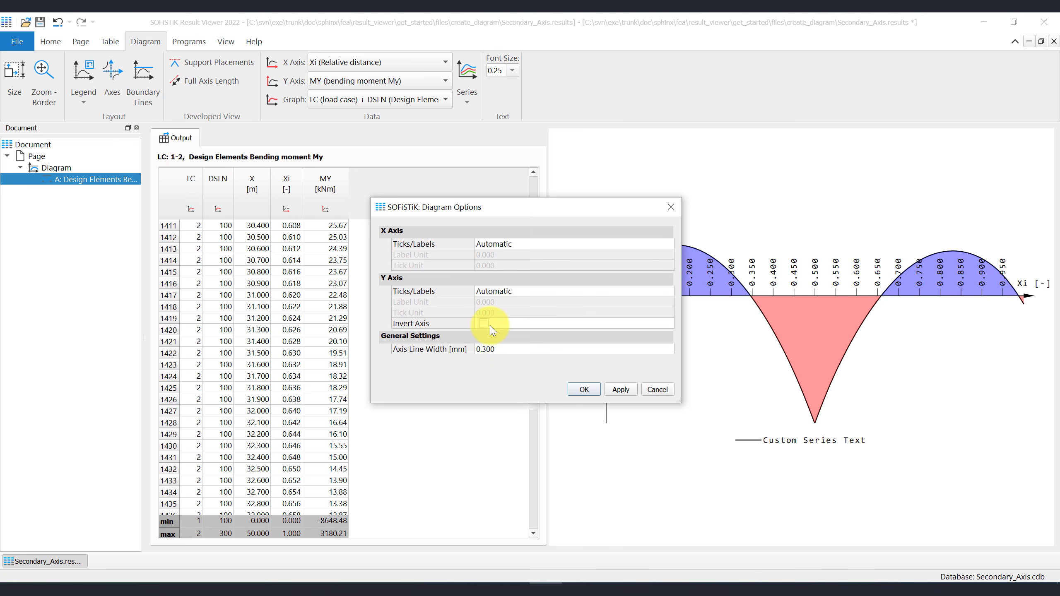
click(484, 323)
click(493, 245)
click(493, 246)
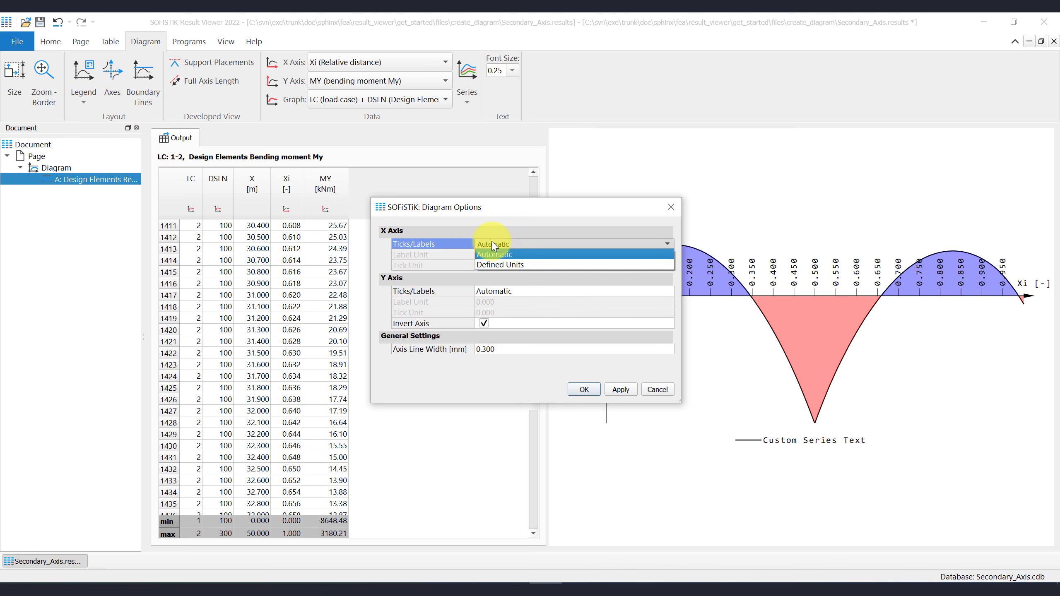
click(495, 260)
click(492, 255)
text(0.1)
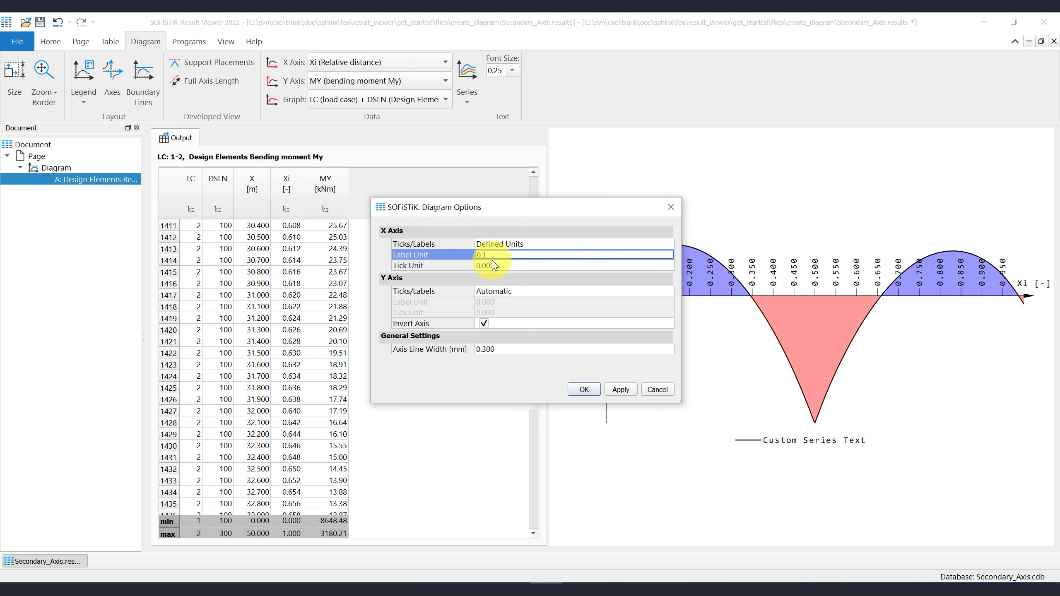
click(494, 264)
text(0)
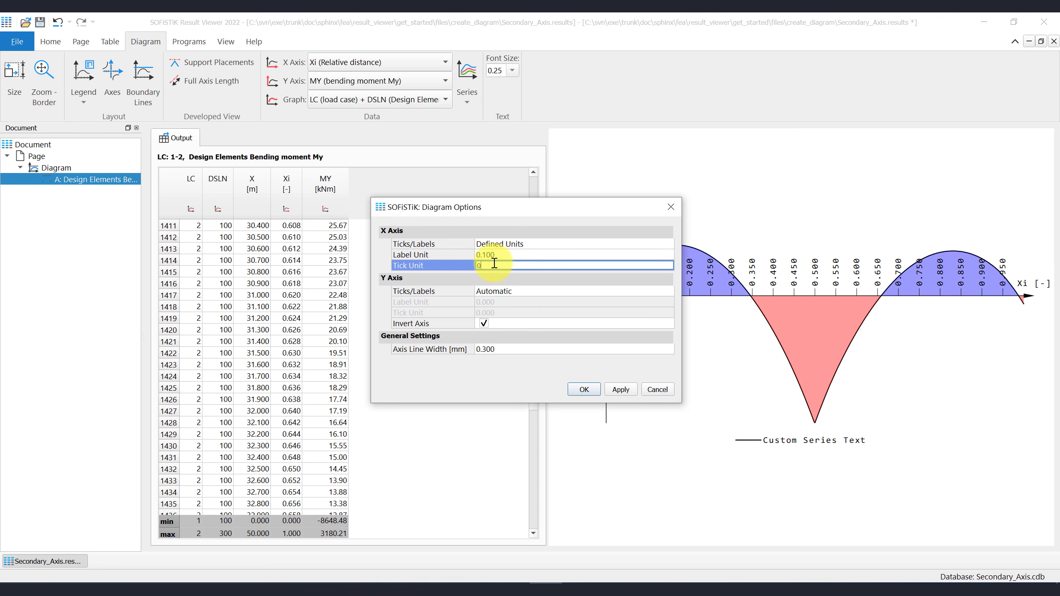
text(.02)
click(621, 389)
- Set the axis line width to 0.15 mm and close the diagram options
drag(469, 207, 342, 151)
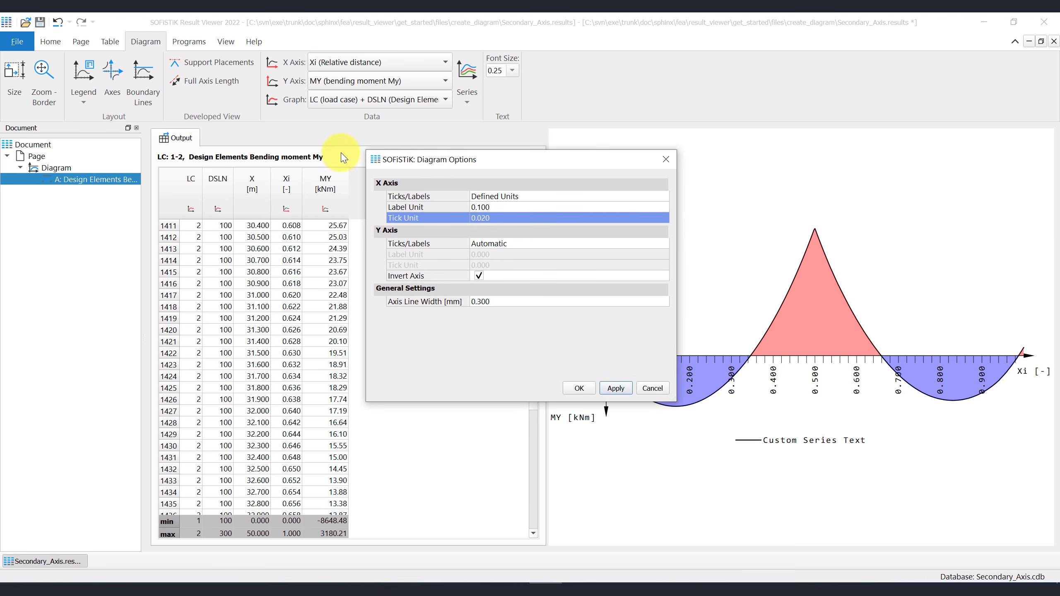
drag(434, 160, 251, 150)
click(314, 291)
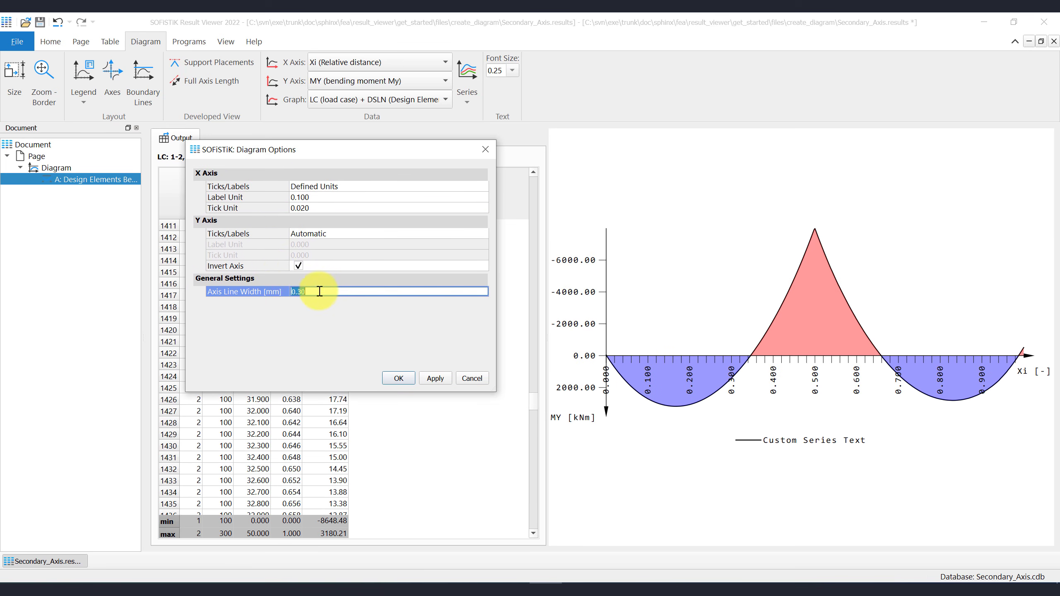
text(0.15)
click(430, 377)
click(410, 379)
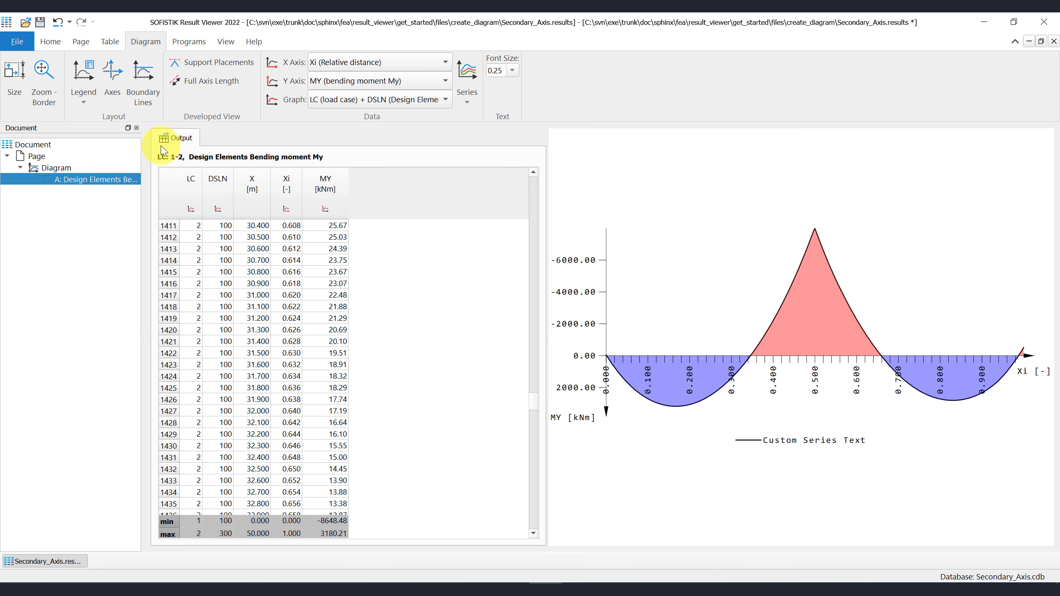
- Add a horizontal boundary line at 4000 labelled 'Example: My,max=4000 kNm'
click(151, 104)
click(389, 245)
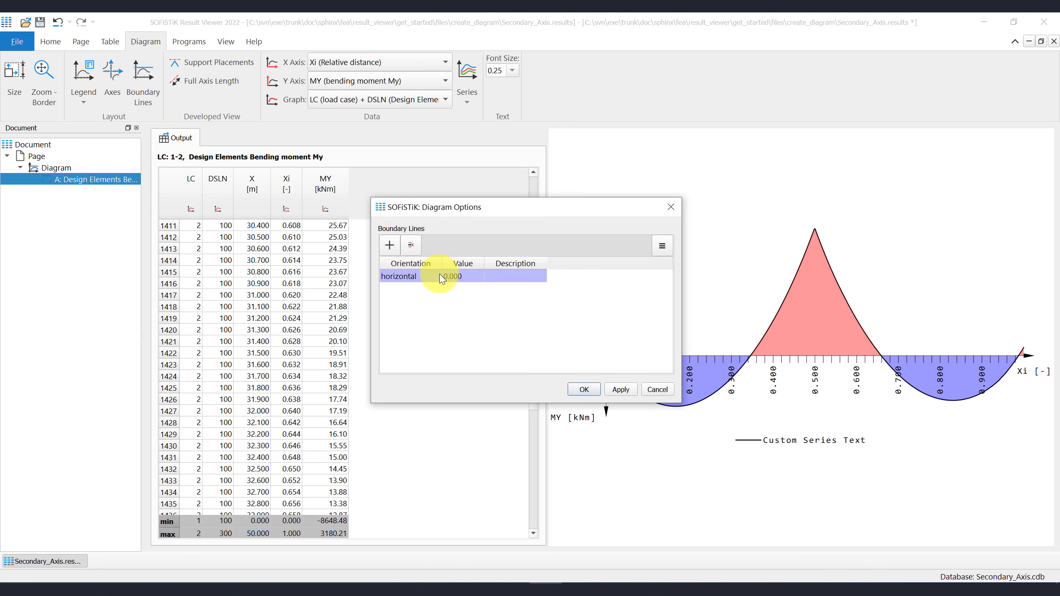
click(447, 276)
text(4000)
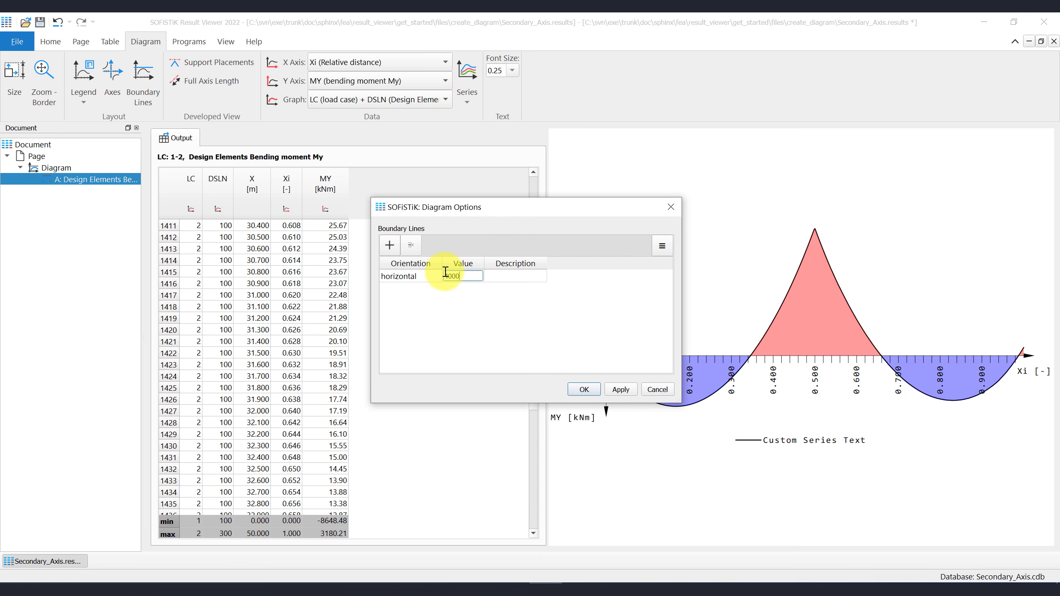
key(Return)
click(503, 277)
text(E)
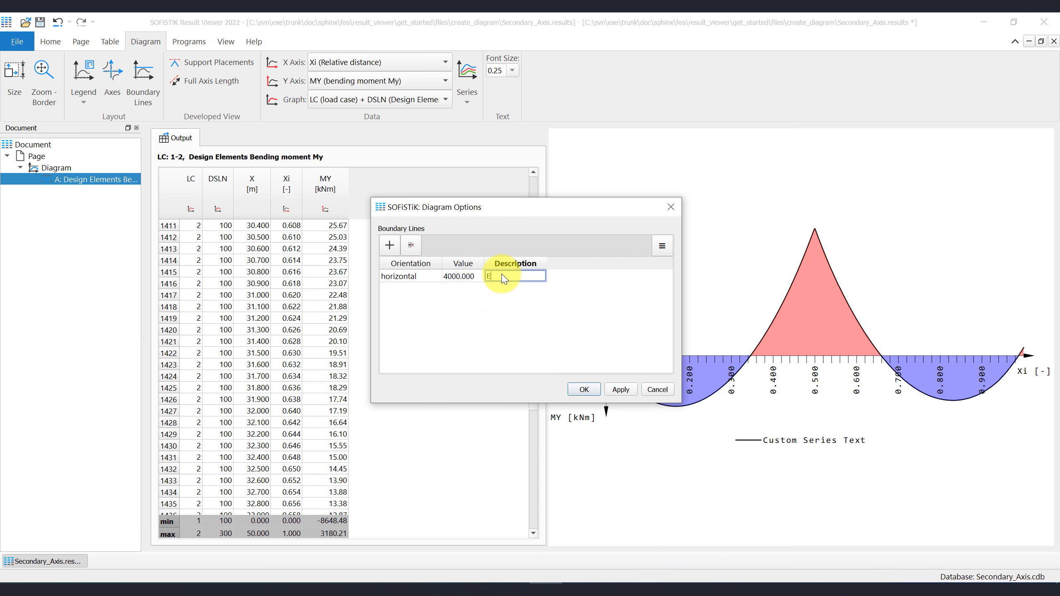
text(xample: My,max=)
text(4000 kNm)
key(Return)
- Add a second horizontal boundary line at -4000 labelled 'Example: -4000 kNm' and apply both
click(390, 245)
click(449, 290)
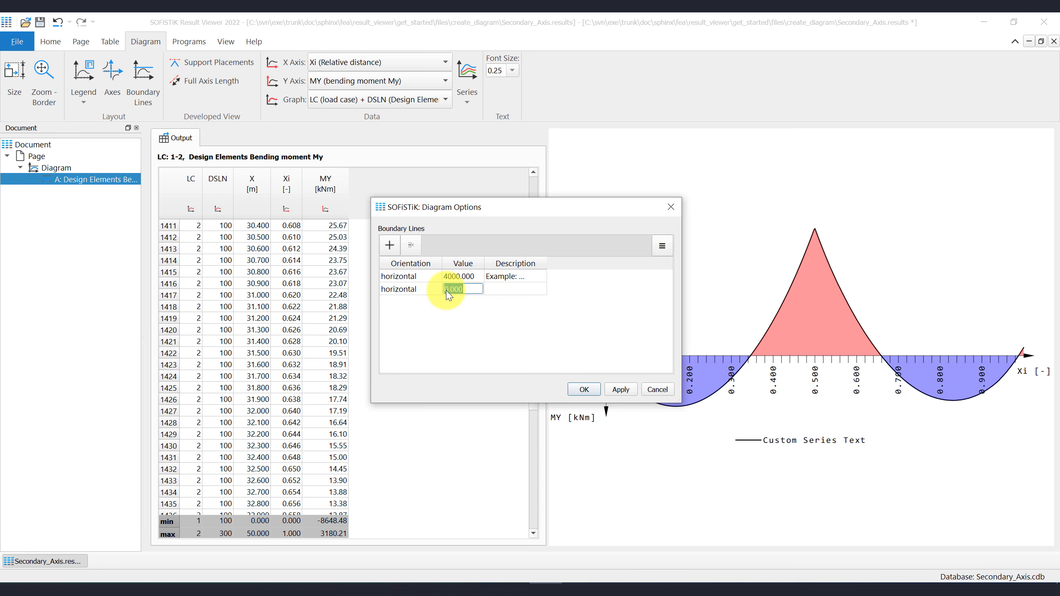
text(-4000)
click(492, 288)
click(492, 287)
text(Exam)
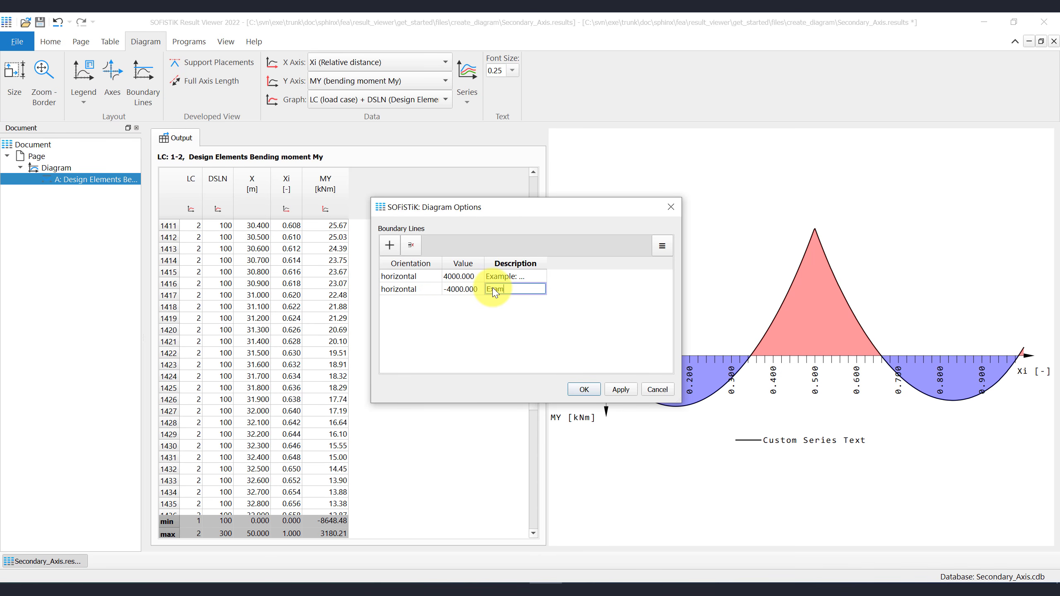
text(ple: -4000 kNm)
click(621, 390)
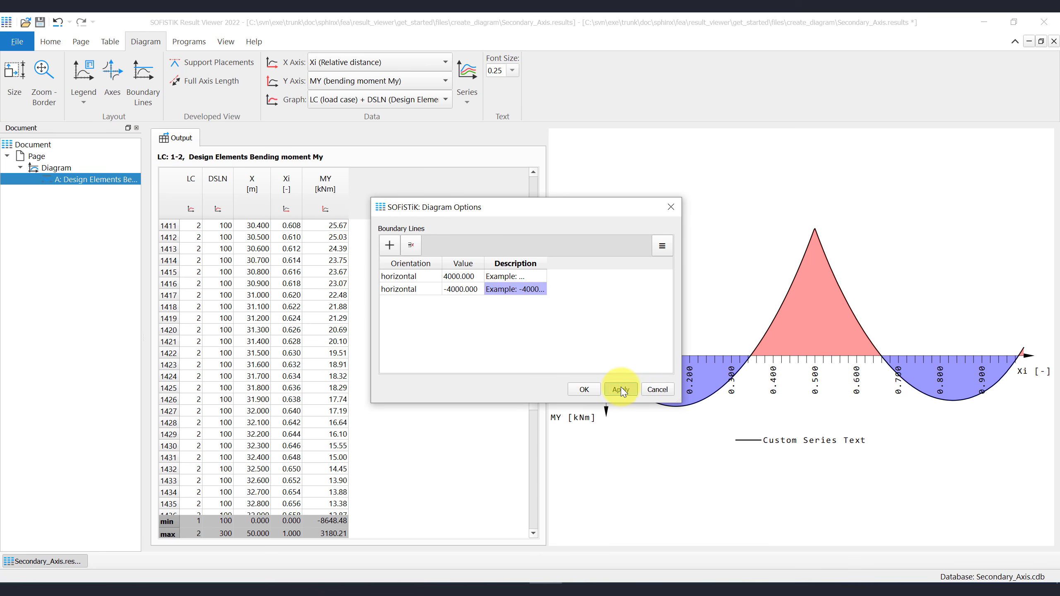
click(585, 389)
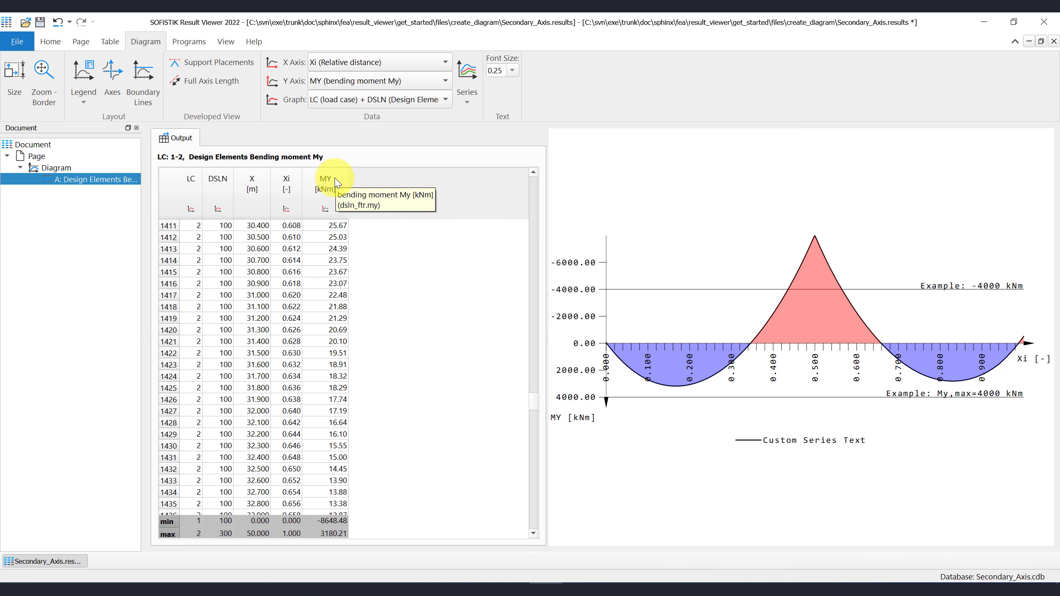
- Set the diagram font size to 0.30
click(513, 71)
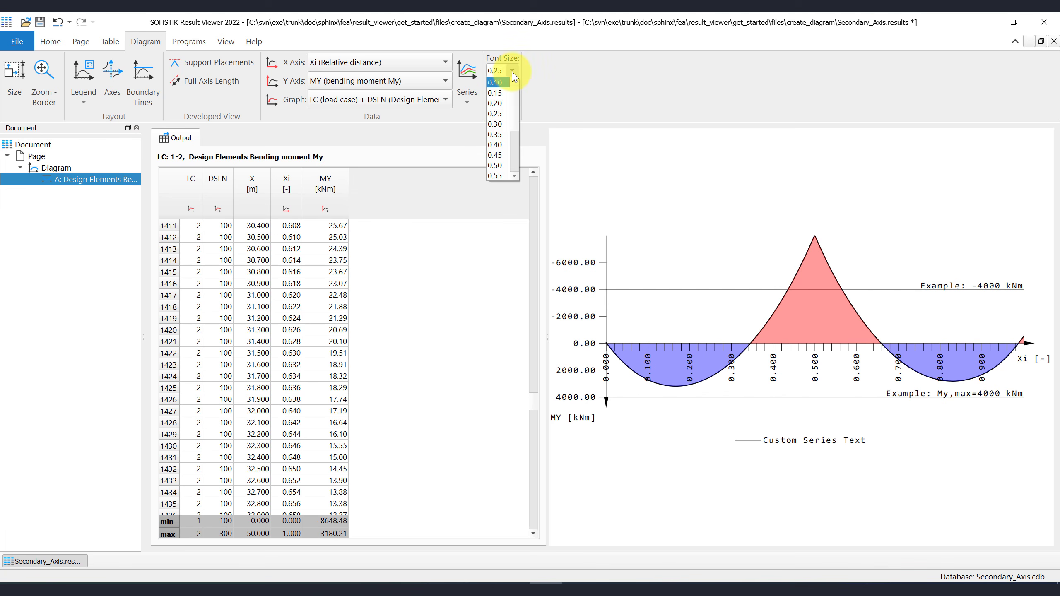
click(512, 71)
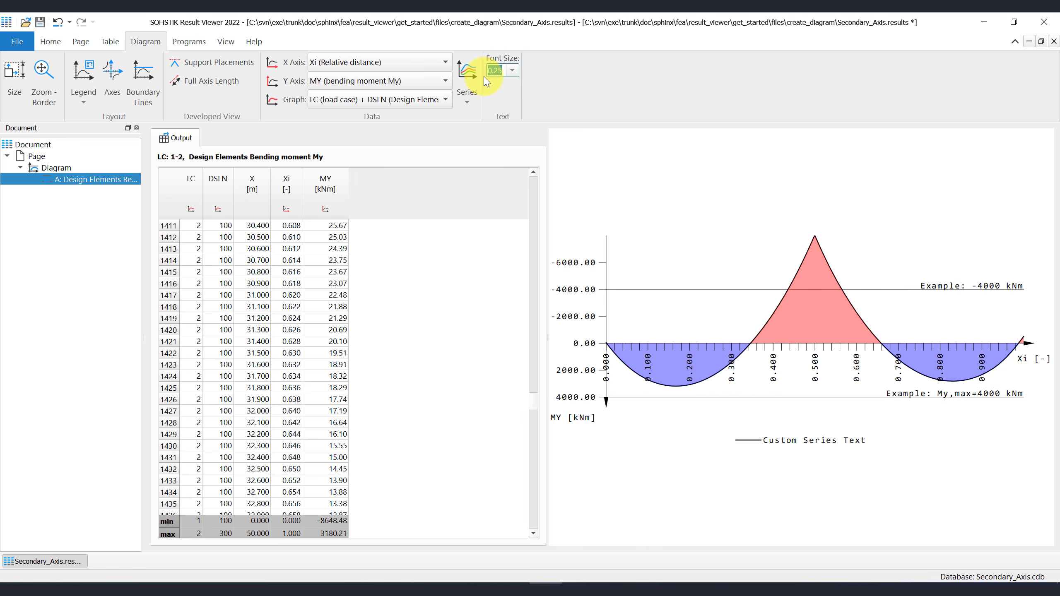
text(0.30)
key(Return)
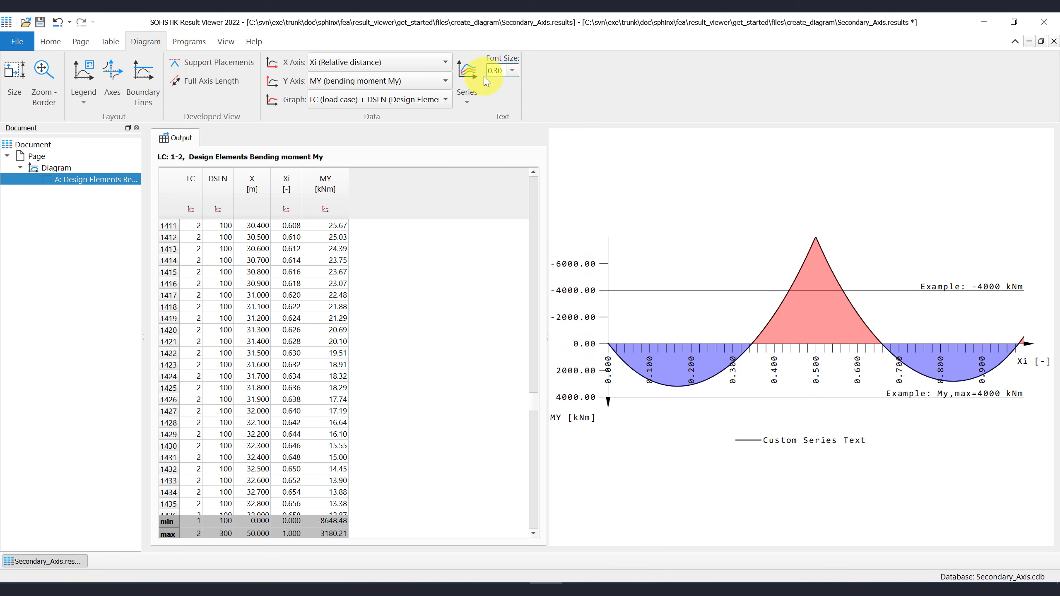
- Rename the Diagram entry in the document tree to 'Custom Diagram Name'
click(63, 171)
right_click(65, 172)
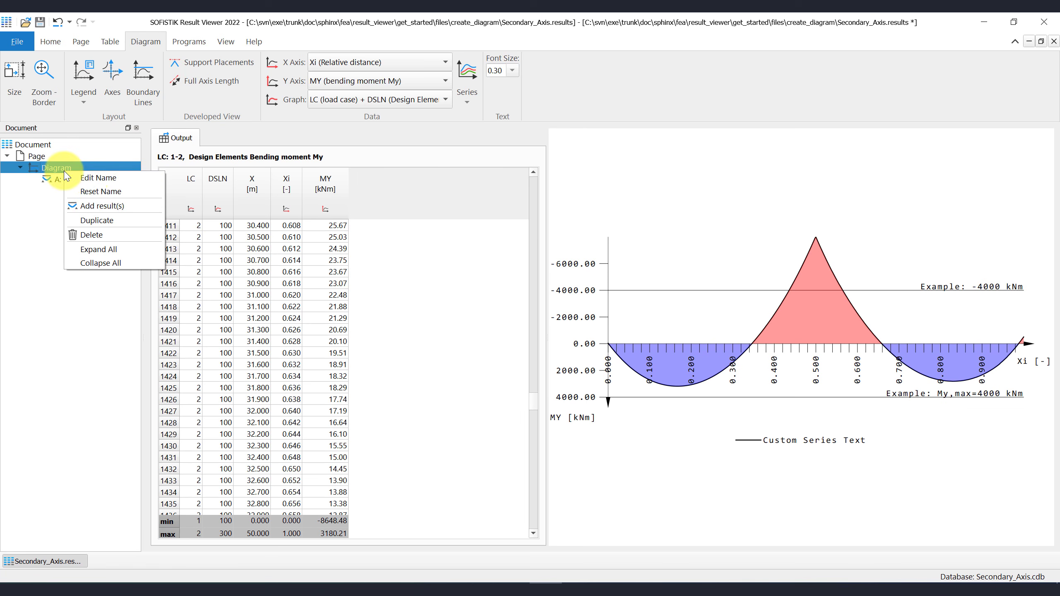
click(97, 177)
text(C)
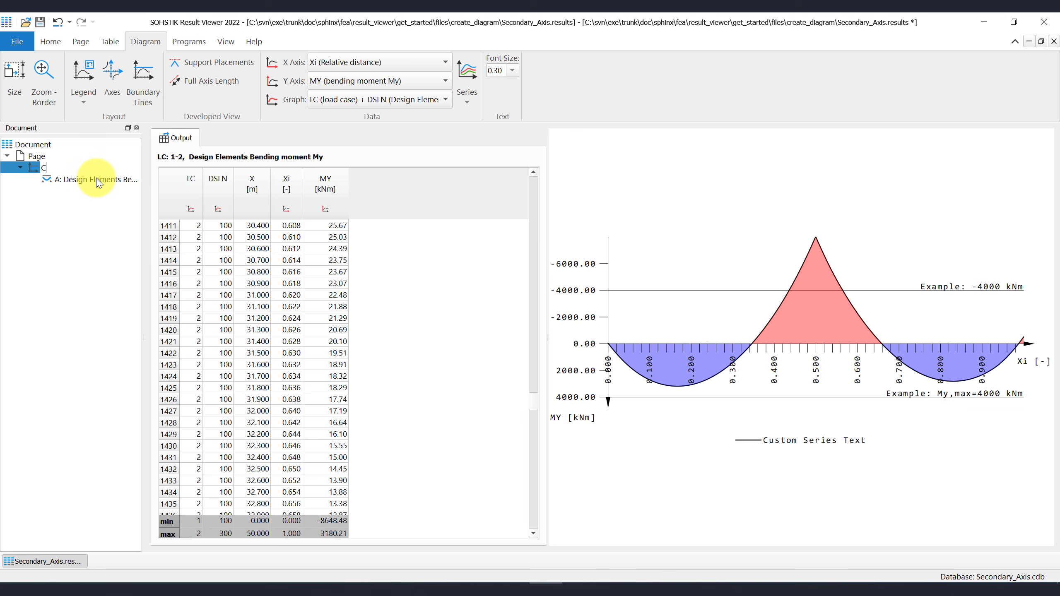
text(ustom Diagram Name)
key(Return)
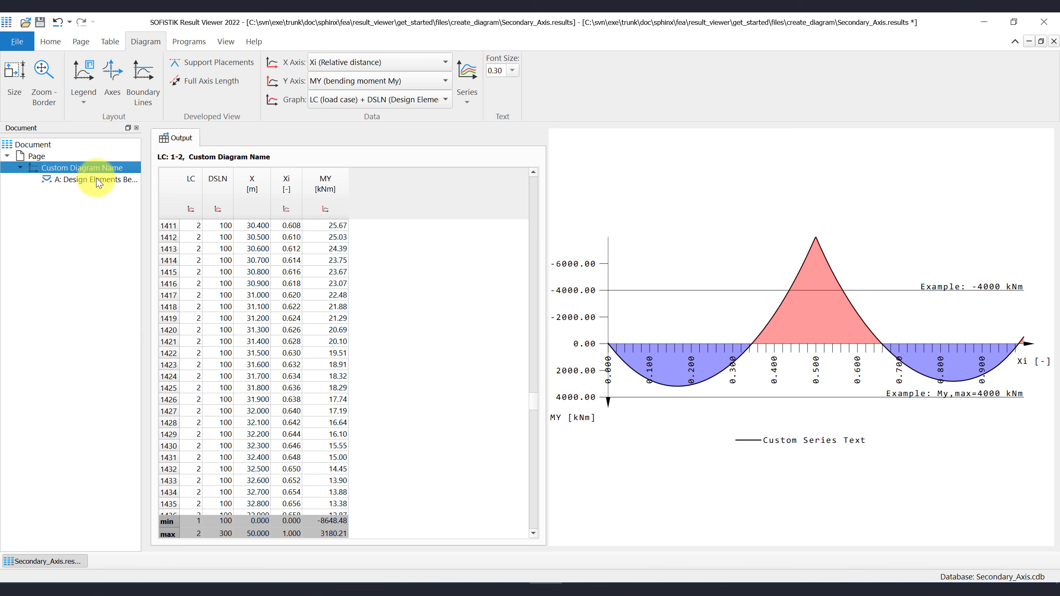
click(46, 22)
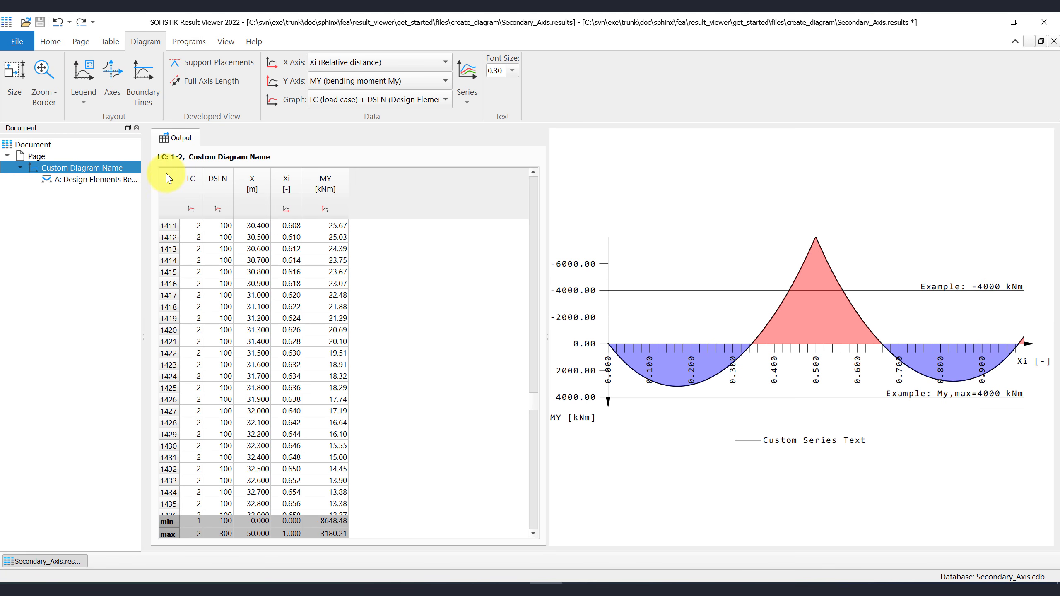
- Turn on Filter Results for the result table from the Home tab
click(50, 41)
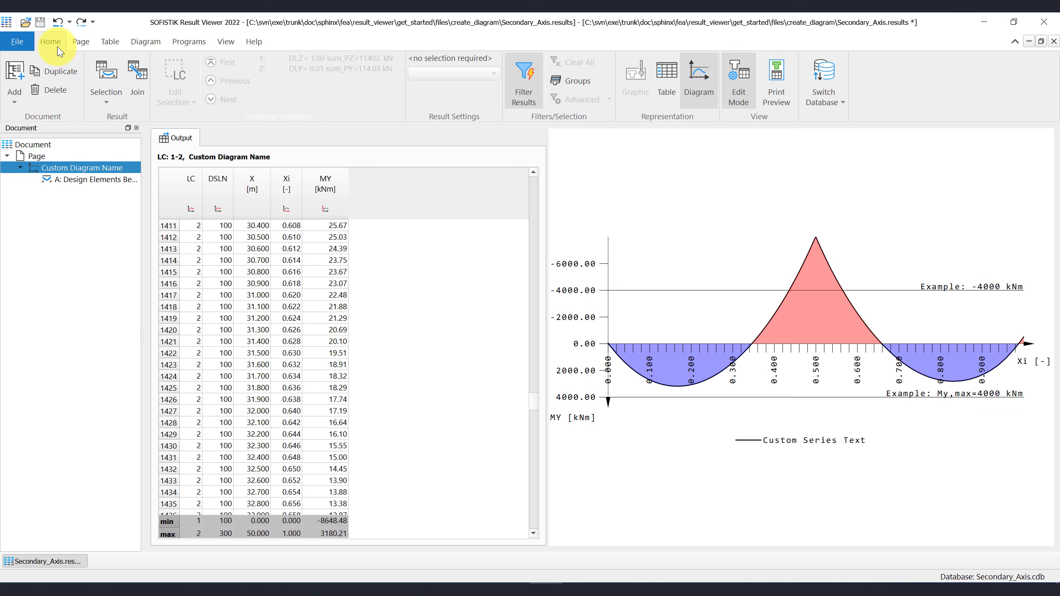
click(521, 94)
click(518, 97)
click(518, 96)
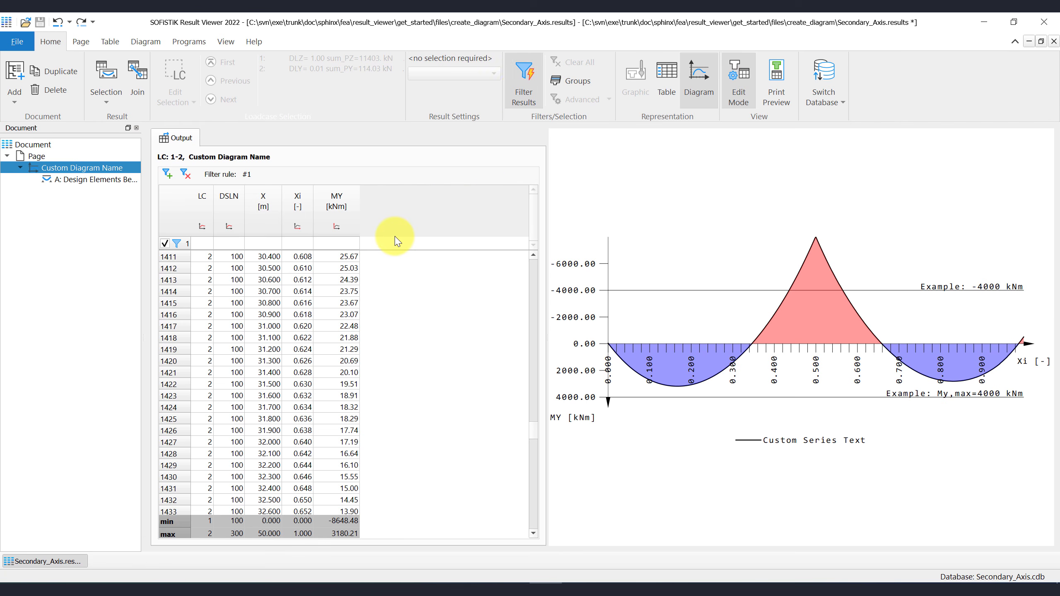
- Show the finished MY diagram page in print preview
click(777, 100)
scroll(513, 277, down, 1)
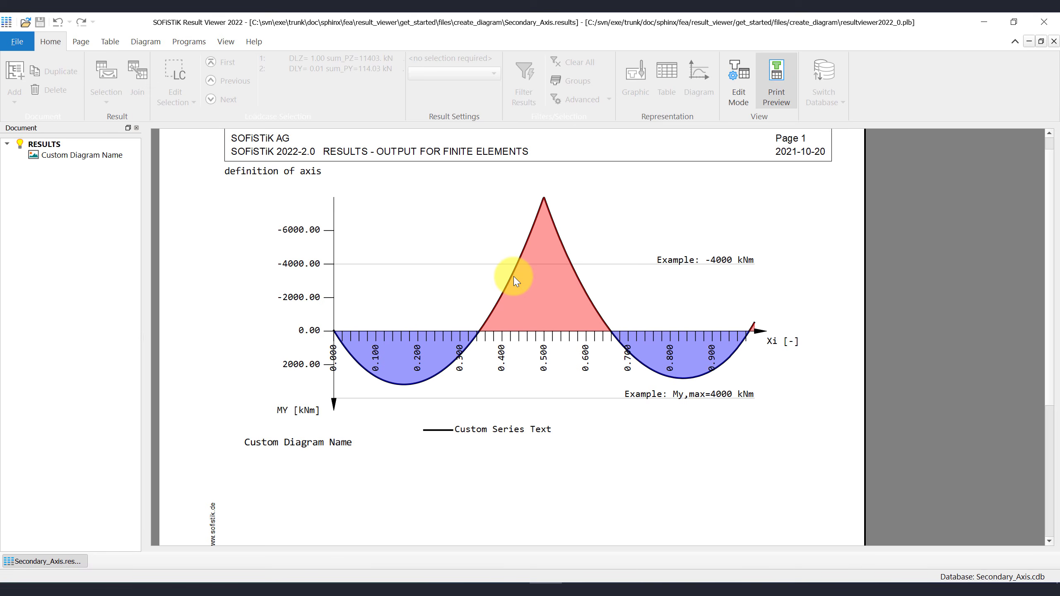
scroll(513, 277, up, 1)
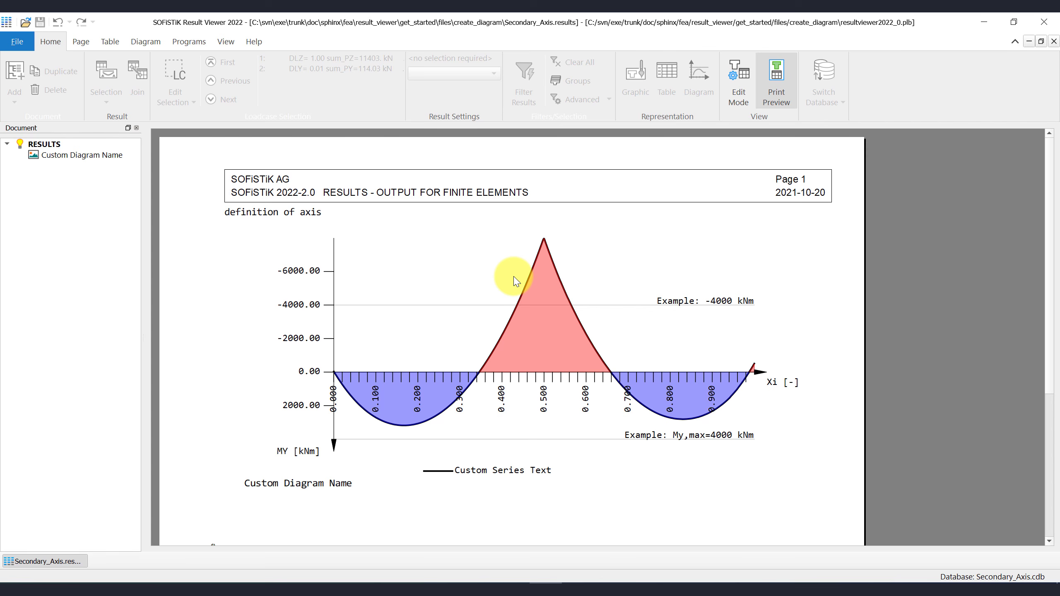